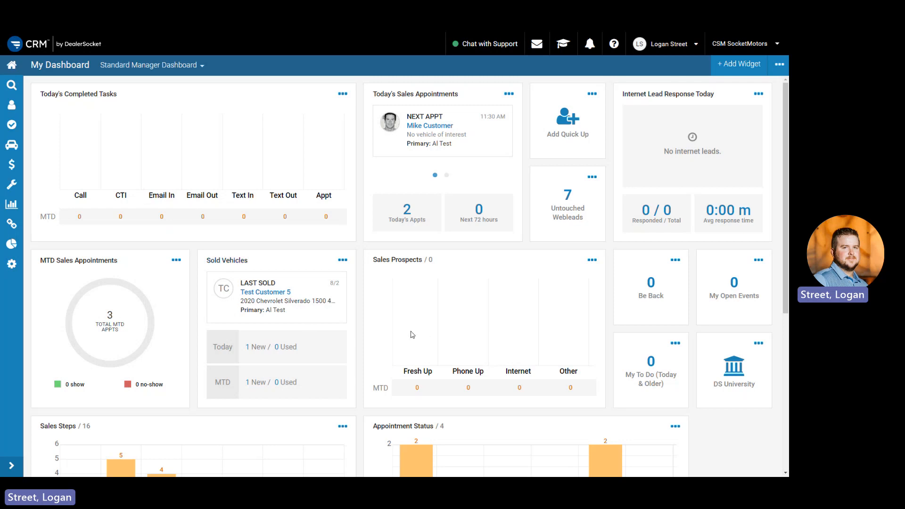
Open the Desk Log in the Sales section and look through its customer list
{"action": "left_click", "coordinate": [13, 167]}
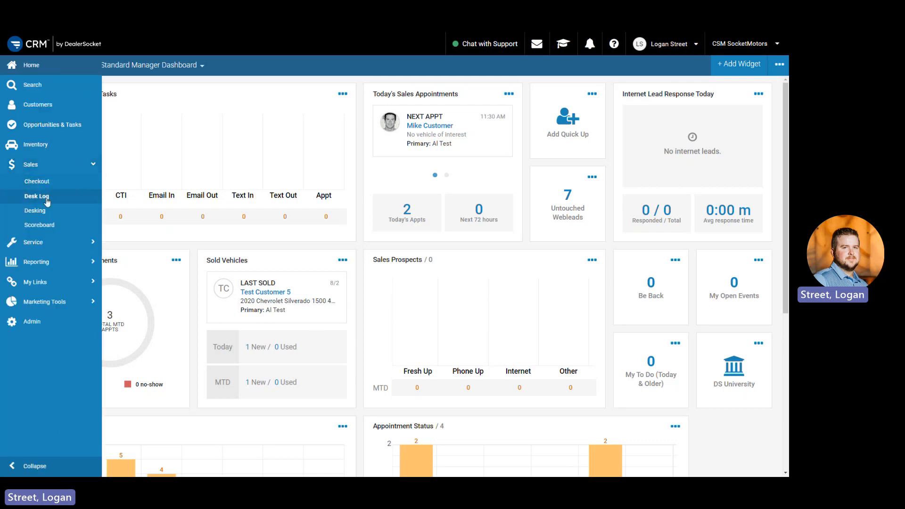
{"action": "left_click", "coordinate": [38, 196]}
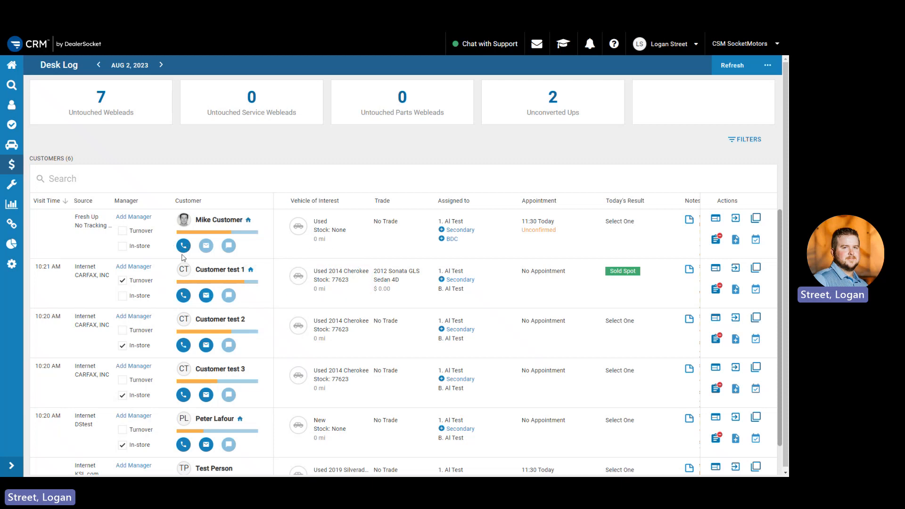
{"action": "scroll", "coordinate": [183, 257], "scroll_direction": "down", "scroll_amount": 1}
{"action": "scroll", "coordinate": [184, 257], "scroll_direction": "down", "scroll_amount": 1}
{"action": "scroll", "coordinate": [182, 377], "scroll_direction": "up", "scroll_amount": 2}
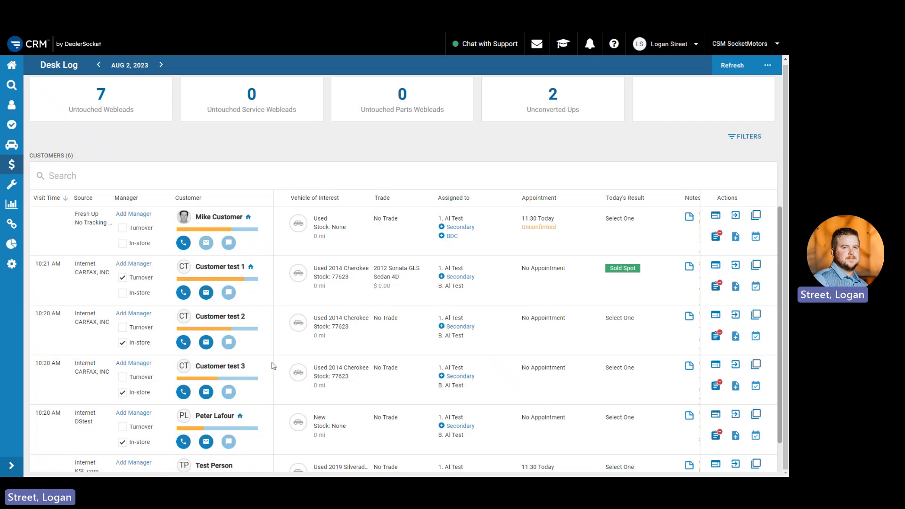
{"action": "scroll", "coordinate": [288, 346], "scroll_direction": "up", "scroll_amount": 1}
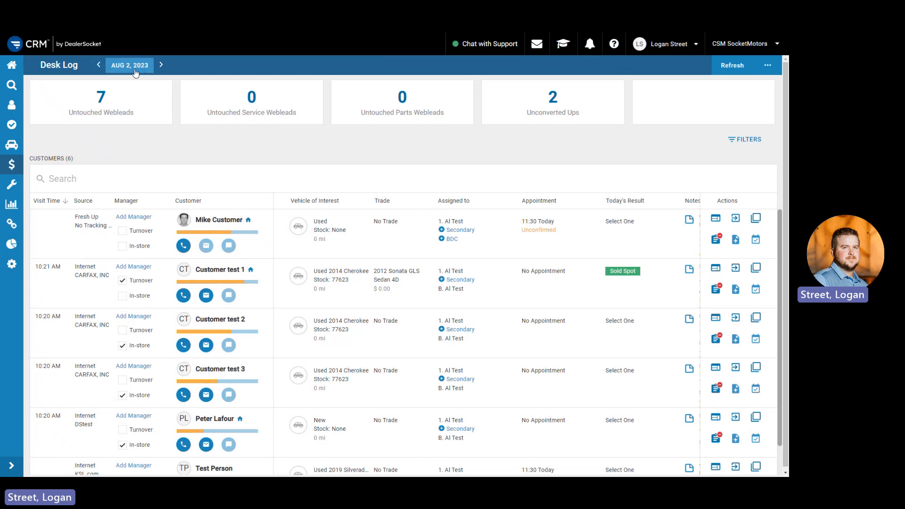
Browse the Desk Log calendar back to July 2023, view the August 1, 2023 log, and return to August 2
{"action": "left_click", "coordinate": [110, 69]}
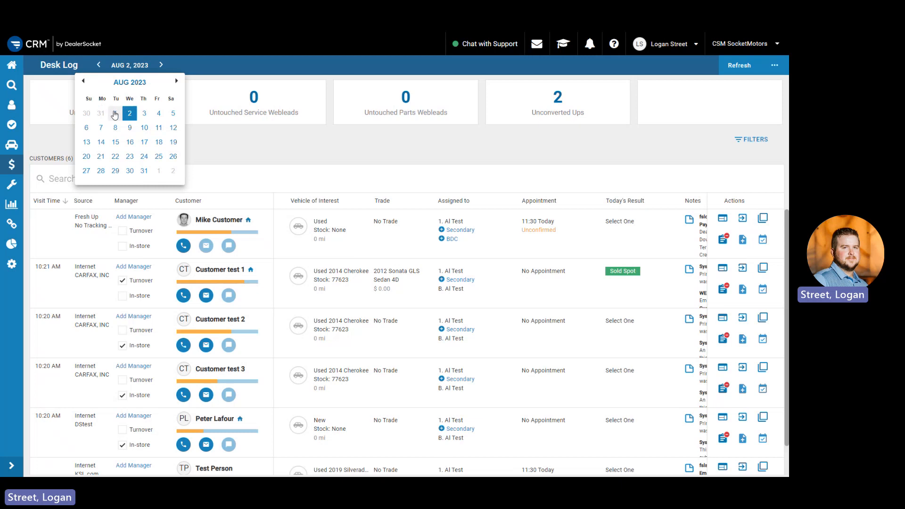
{"action": "left_click", "coordinate": [83, 81]}
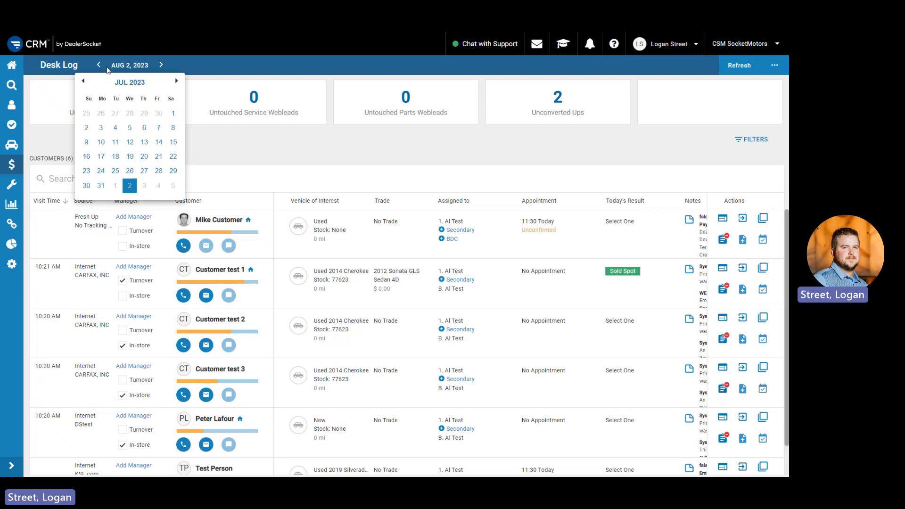
{"action": "left_click", "coordinate": [205, 68]}
{"action": "left_click", "coordinate": [98, 66]}
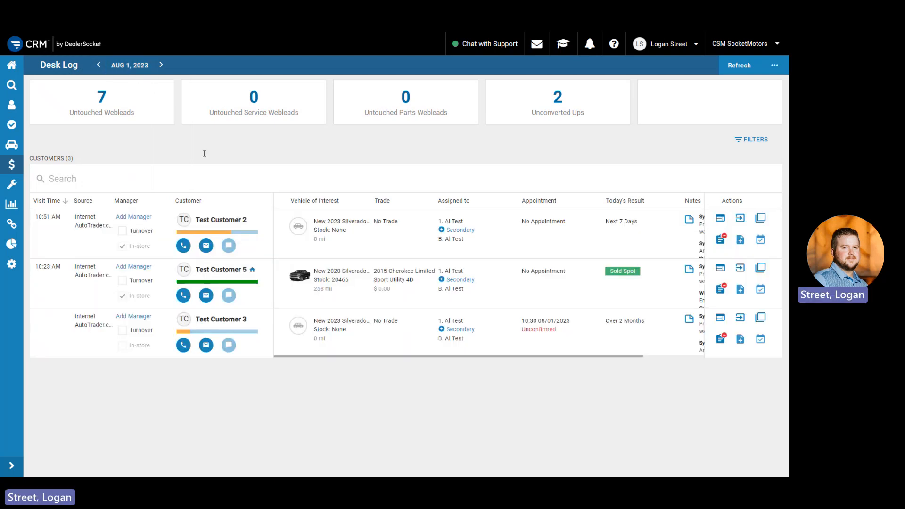
{"action": "left_click", "coordinate": [161, 65]}
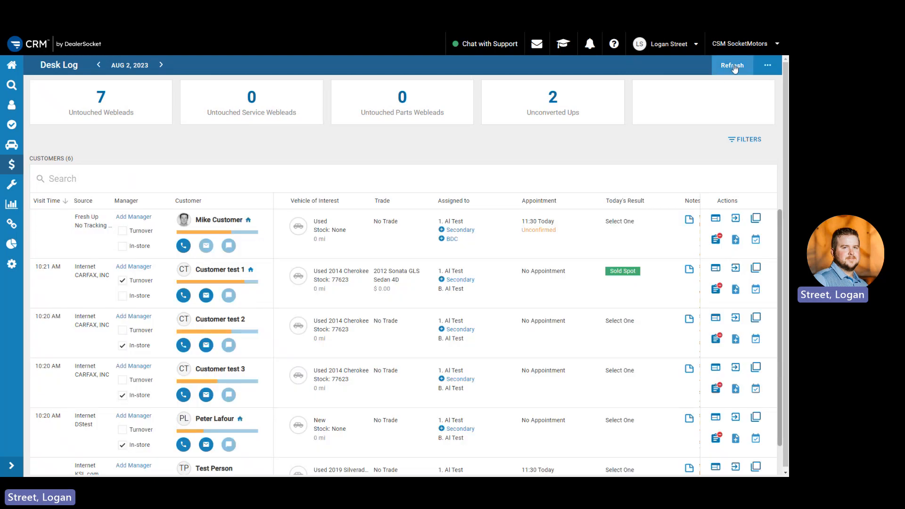
Refresh the Desk Log and view its additional options without printing
{"action": "left_click", "coordinate": [733, 66]}
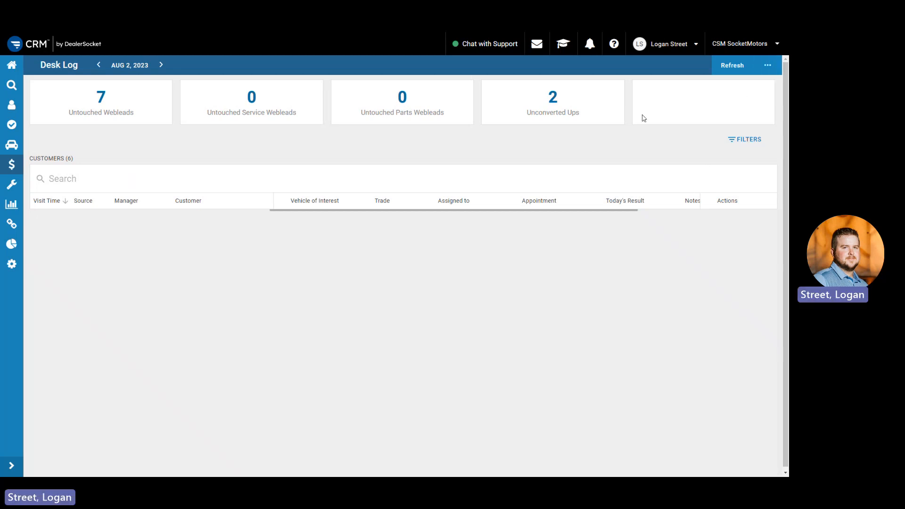
{"action": "left_click", "coordinate": [767, 66]}
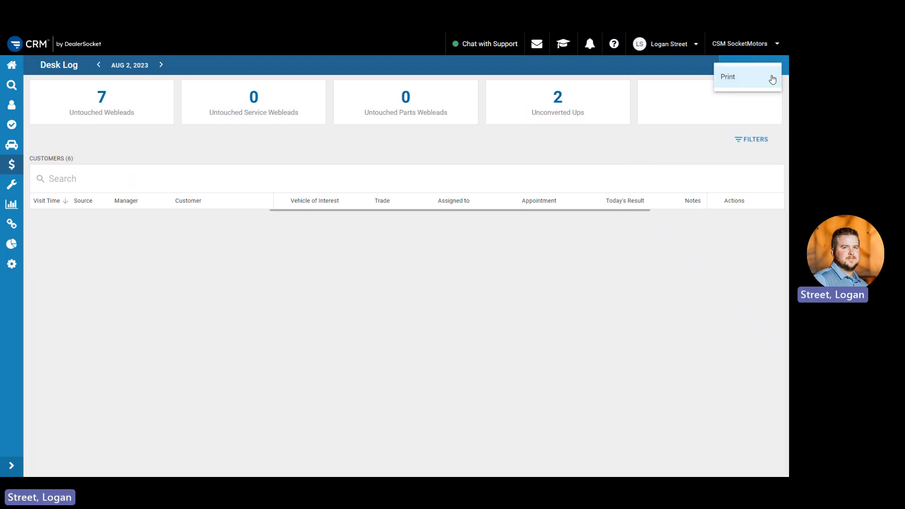
{"action": "left_click", "coordinate": [697, 79]}
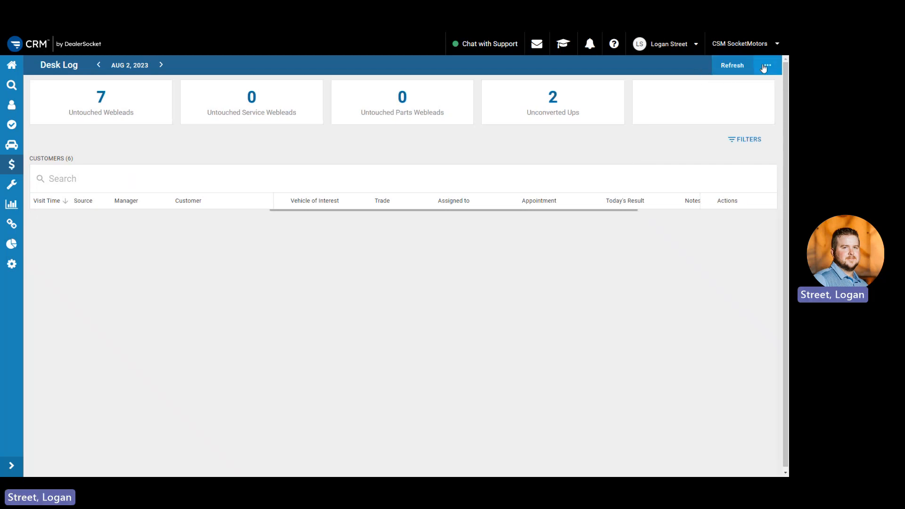
{"action": "left_click", "coordinate": [764, 69]}
{"action": "left_click", "coordinate": [663, 64]}
{"action": "left_click", "coordinate": [723, 66]}
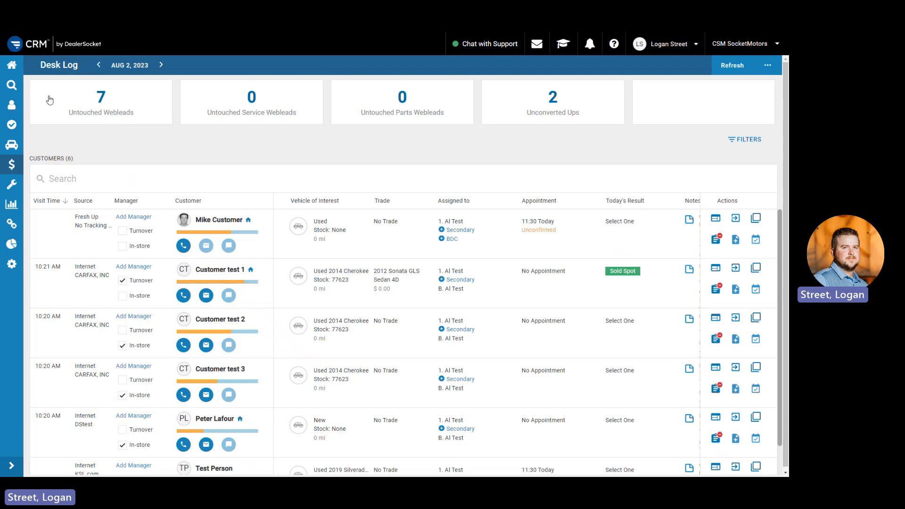
View the Untouched Webleads list and the Unconverted Ups window, returning to the Desk Log from each
{"action": "left_click", "coordinate": [98, 106]}
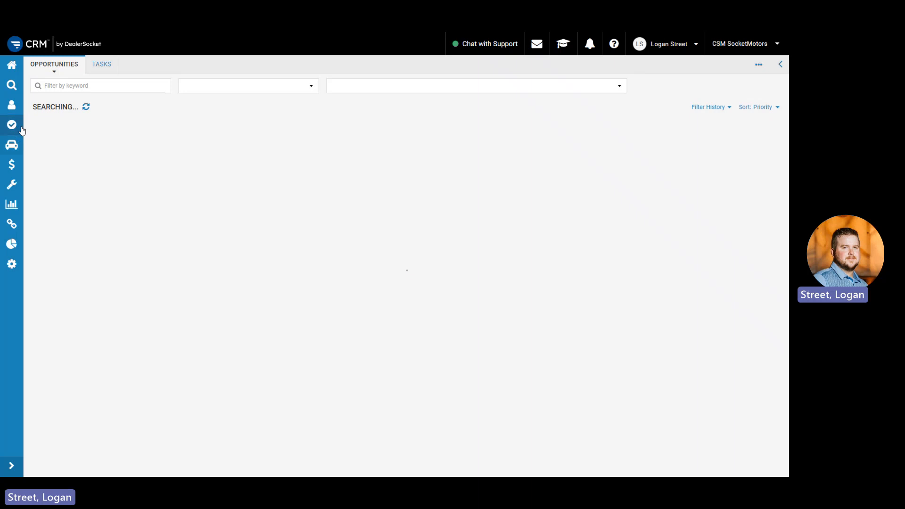
{"action": "left_click", "coordinate": [13, 166]}
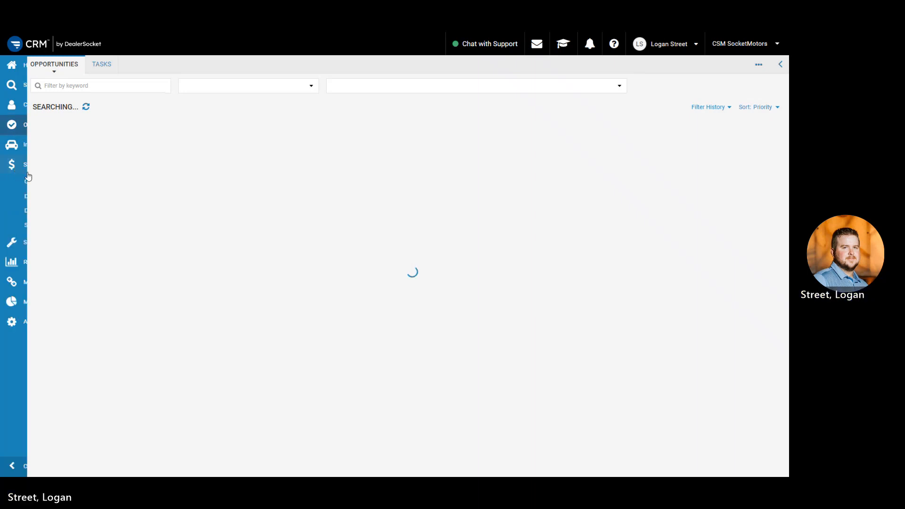
{"action": "left_click", "coordinate": [42, 202]}
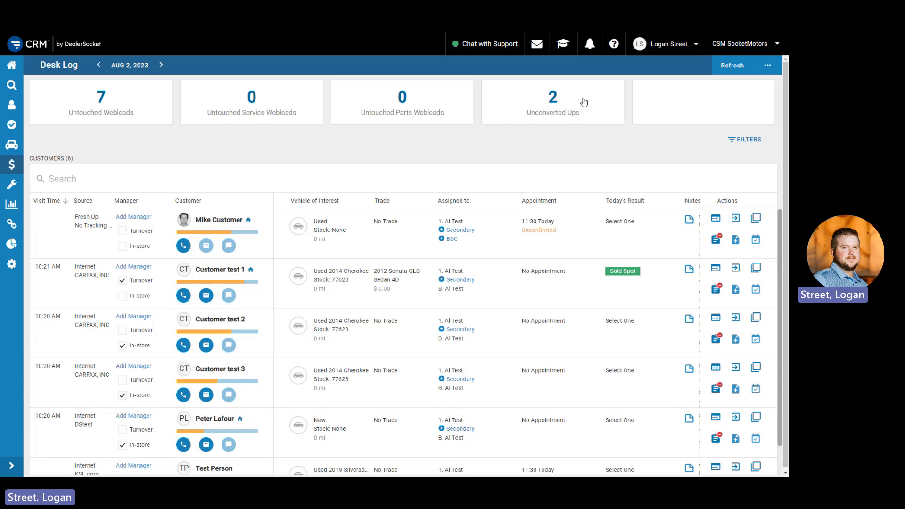
{"action": "left_click", "coordinate": [557, 107]}
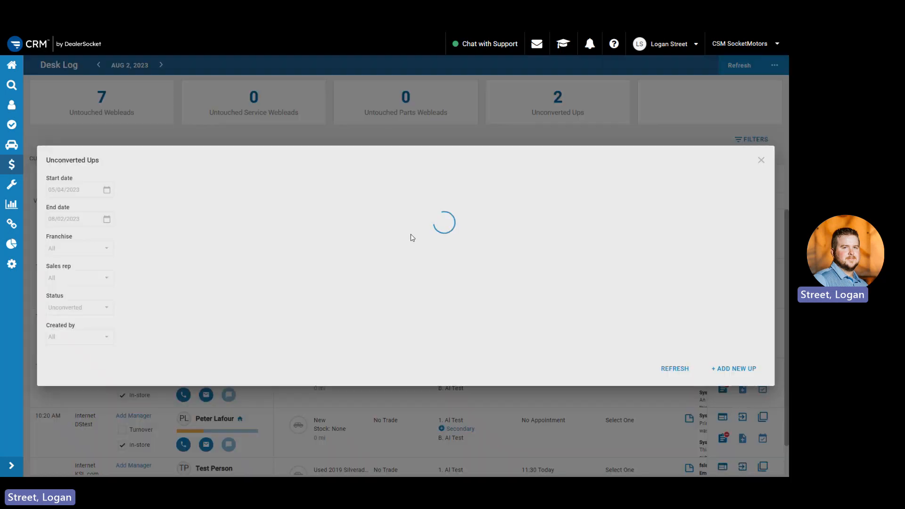
{"action": "left_click", "coordinate": [761, 161]}
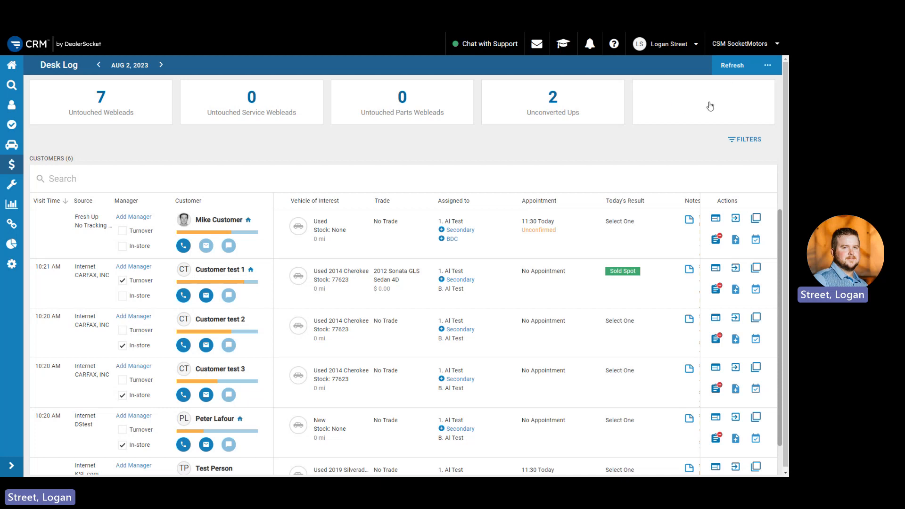
Look over the Desk Log filters, apply In Store: Yes, and remove that filter again
{"action": "left_click", "coordinate": [753, 144]}
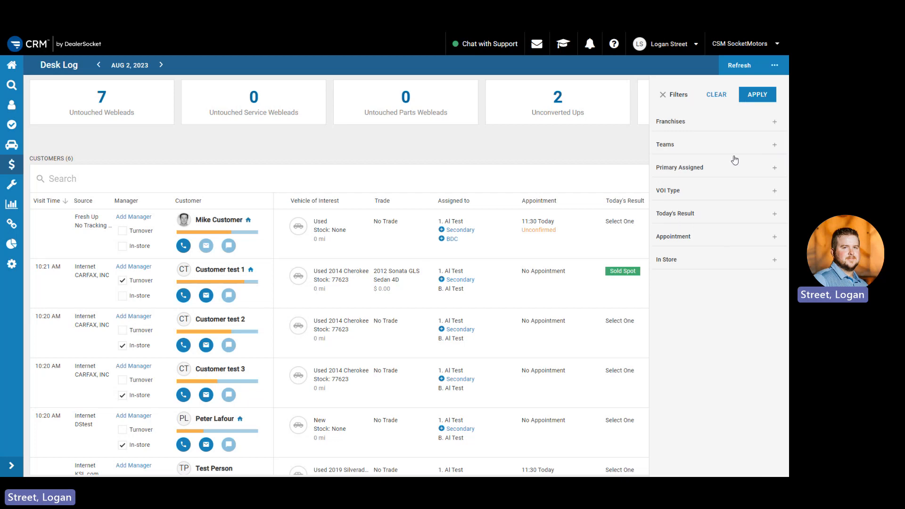
{"action": "left_click", "coordinate": [772, 123]}
{"action": "left_click", "coordinate": [724, 124]}
{"action": "left_click", "coordinate": [685, 146]}
{"action": "left_click", "coordinate": [699, 146]}
{"action": "left_click", "coordinate": [684, 262]}
{"action": "left_click", "coordinate": [662, 292]}
{"action": "left_click", "coordinate": [756, 95]}
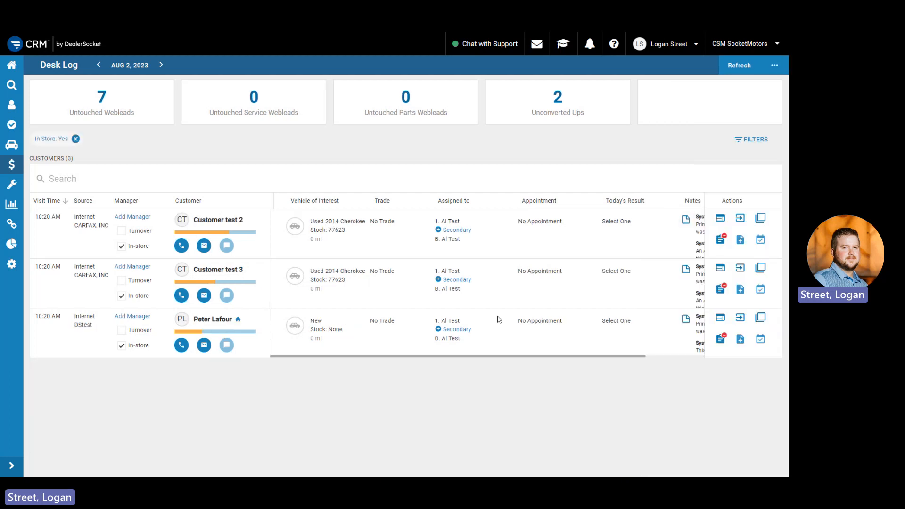
{"action": "left_click", "coordinate": [75, 139]}
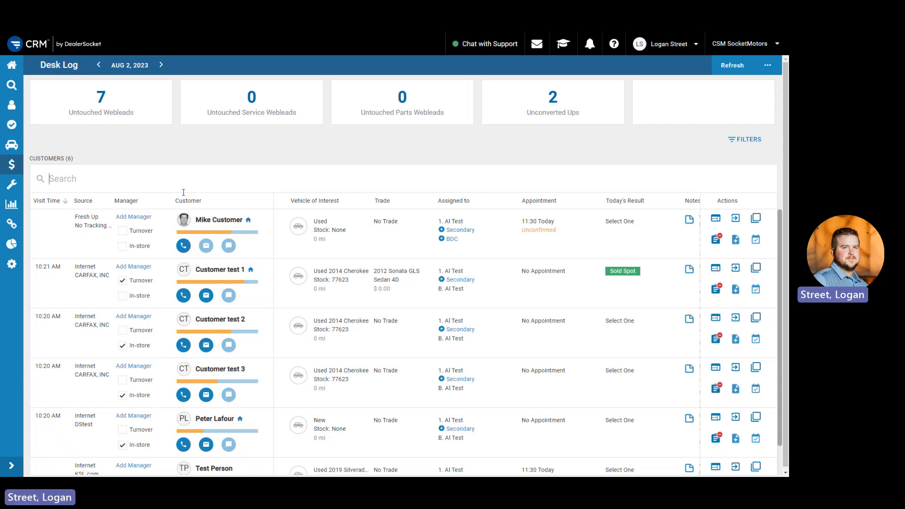
Search the Desk Log by a customer's first name and clear the search
{"action": "type", "text": "mike"}
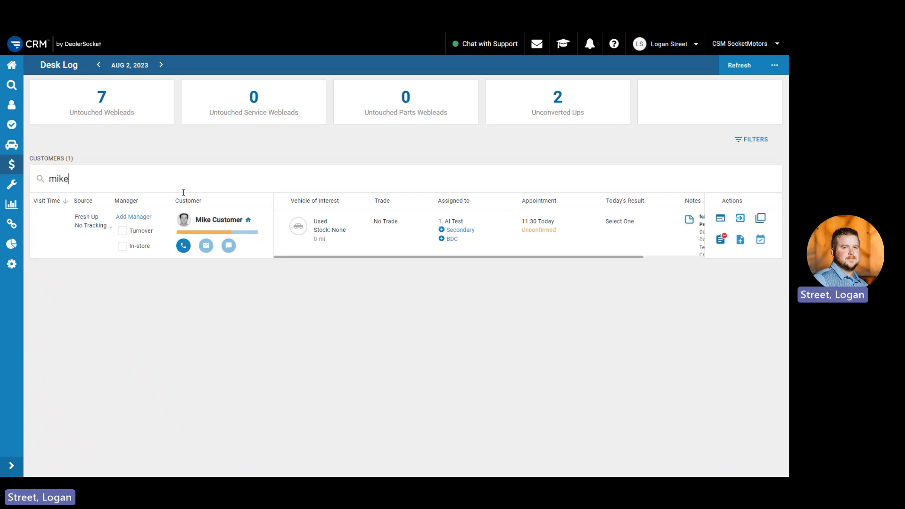
{"action": "key", "text": "BackSpace"}
{"action": "key", "text": "BackSpace"}
{"action": "key", "text": "BackSpace"}
{"action": "key", "text": "BackSpace"}
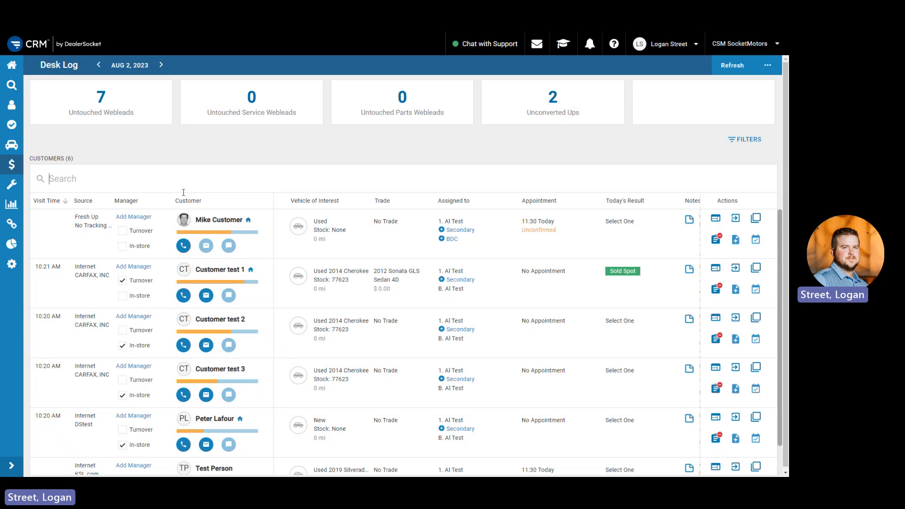
{"action": "scroll", "coordinate": [557, 328], "scroll_direction": "down", "scroll_amount": 2}
{"action": "scroll", "coordinate": [509, 332], "scroll_direction": "up", "scroll_amount": 2}
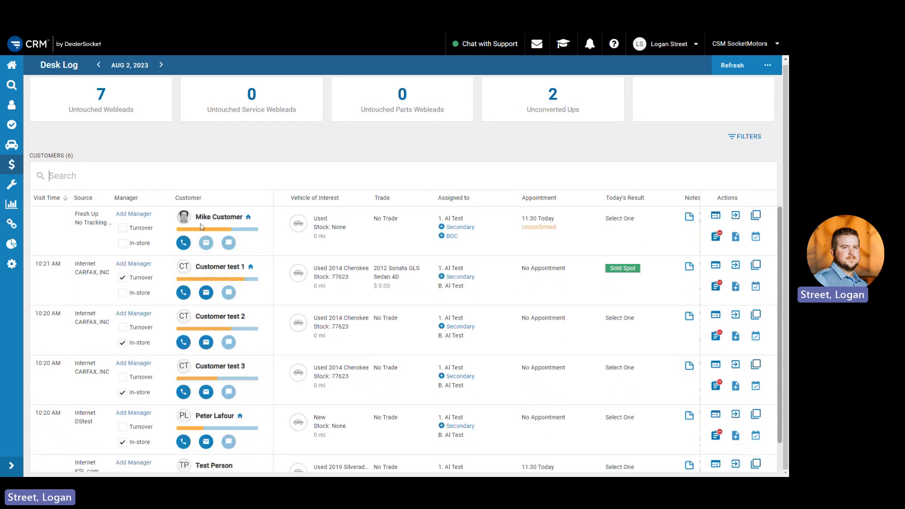
Search the Desk Log by the assigned salesperson's name and clear the search
{"action": "type", "text": "al tes"}
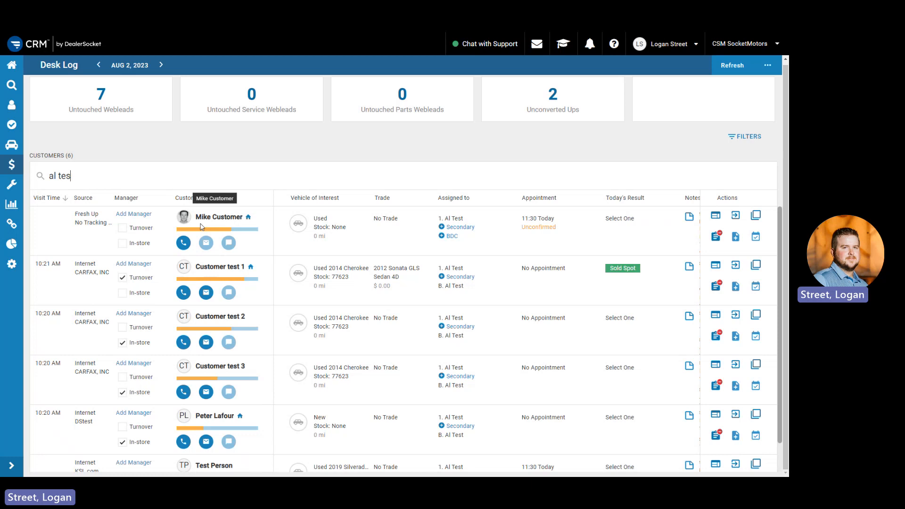
{"action": "key", "text": "BackSpace"}
{"action": "key", "text": "BackSpace"}
{"action": "key", "text": "BackSpace"}
{"action": "key", "text": "BackSpace"}
{"action": "key", "text": "BackSpace"}
{"action": "key", "text": "BackSpace"}
Search the Desk Log for vehicle stock number 77623 and clear the search
{"action": "type", "text": "77"}
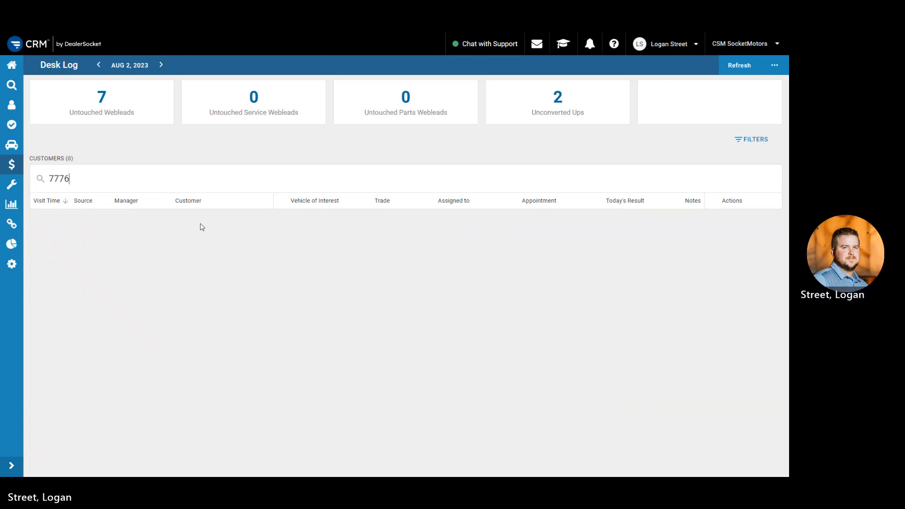
{"action": "type", "text": "63"}
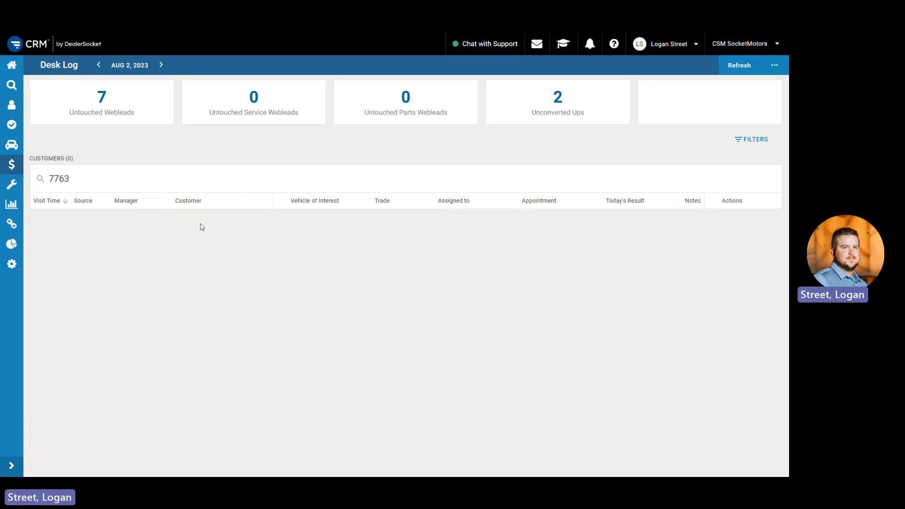
{"action": "key", "text": "BackSpace"}
{"action": "type", "text": "23"}
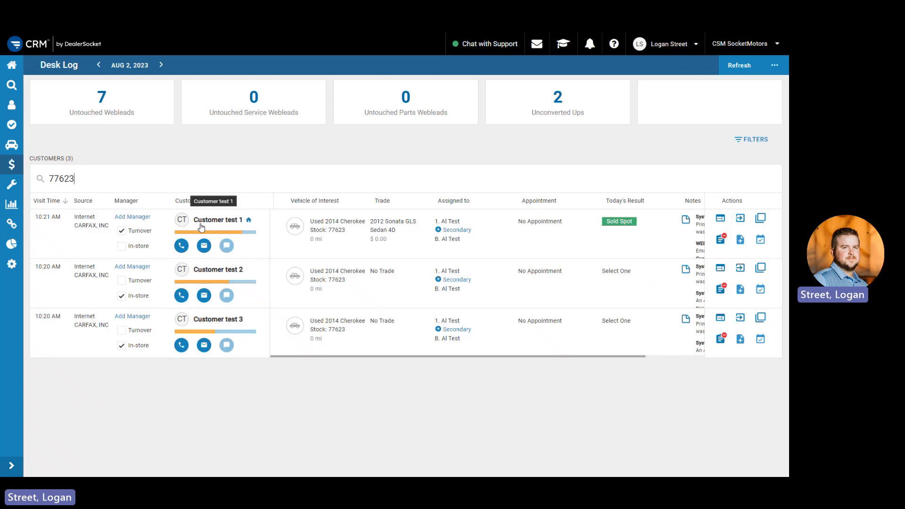
{"action": "key", "text": "BackSpace"}
{"action": "key", "text": "BackSpace"}
{"action": "key", "text": "BackSpace"}
{"action": "key", "text": "BackSpace"}
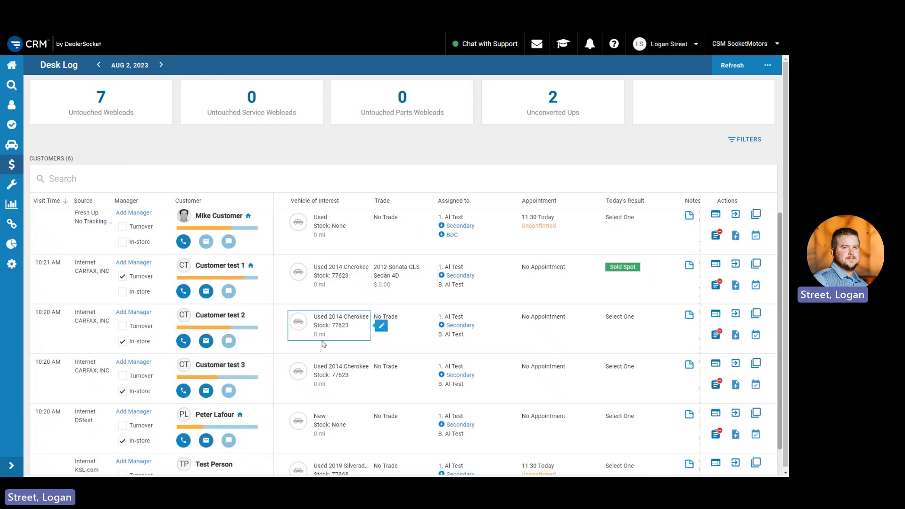
Examine the visit times and appointments of all customers in the Desk Log list
{"action": "scroll", "coordinate": [320, 361], "scroll_direction": "down", "scroll_amount": 1}
{"action": "scroll", "coordinate": [314, 364], "scroll_direction": "up", "scroll_amount": 1}
{"action": "scroll", "coordinate": [226, 349], "scroll_direction": "down", "scroll_amount": 1}
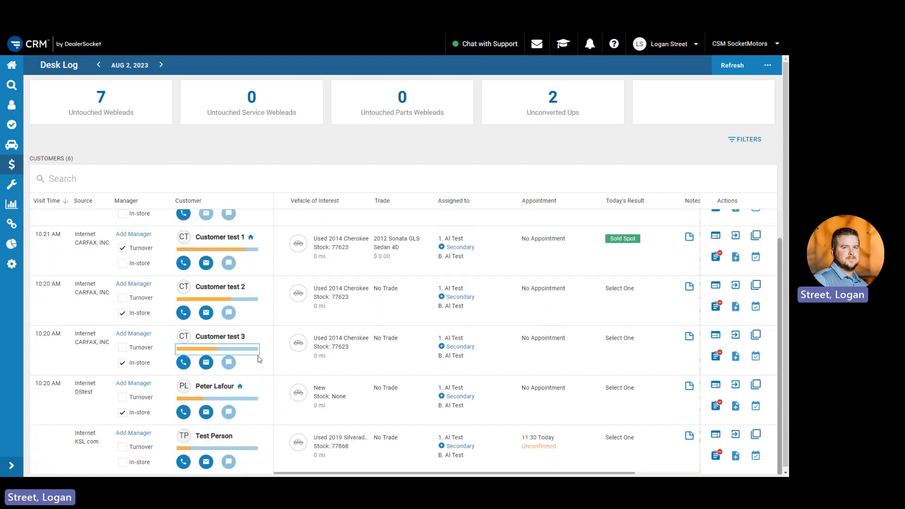
{"action": "scroll", "coordinate": [257, 356], "scroll_direction": "up", "scroll_amount": 1}
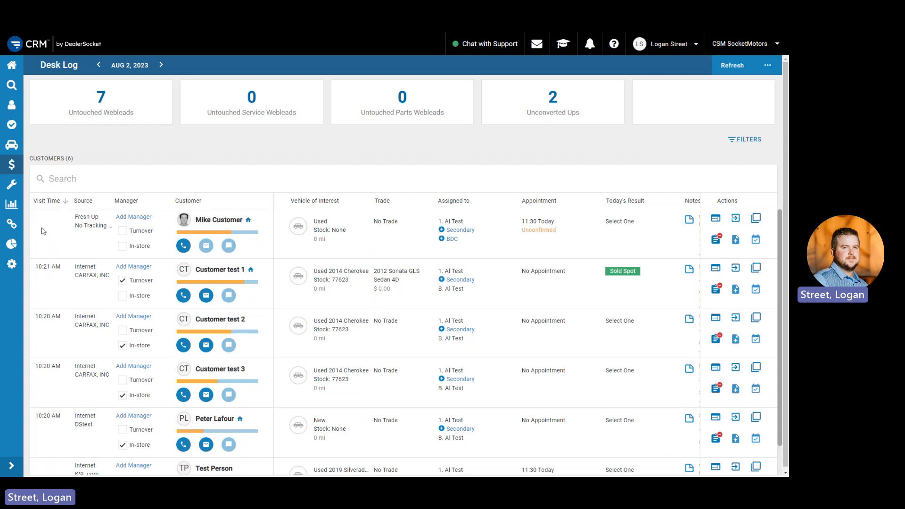
{"action": "scroll", "coordinate": [53, 309], "scroll_direction": "down", "scroll_amount": 1}
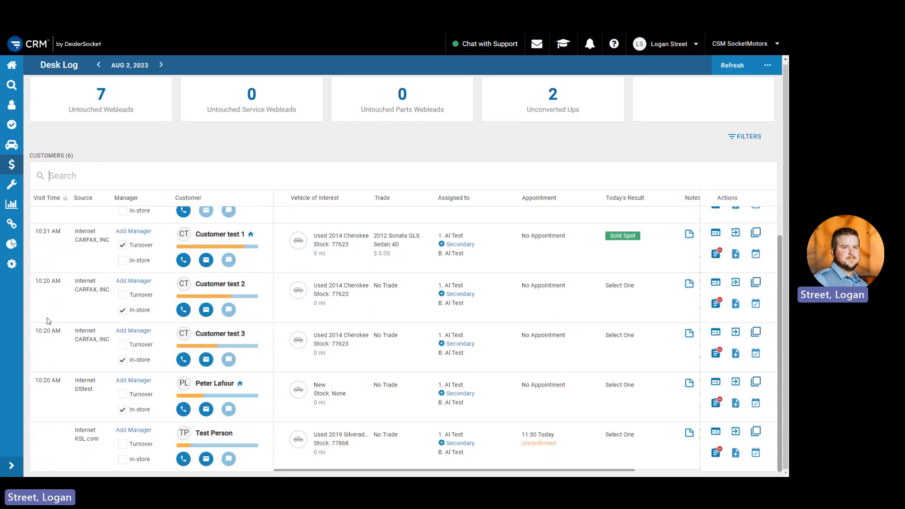
{"action": "scroll", "coordinate": [78, 285], "scroll_direction": "up", "scroll_amount": 1}
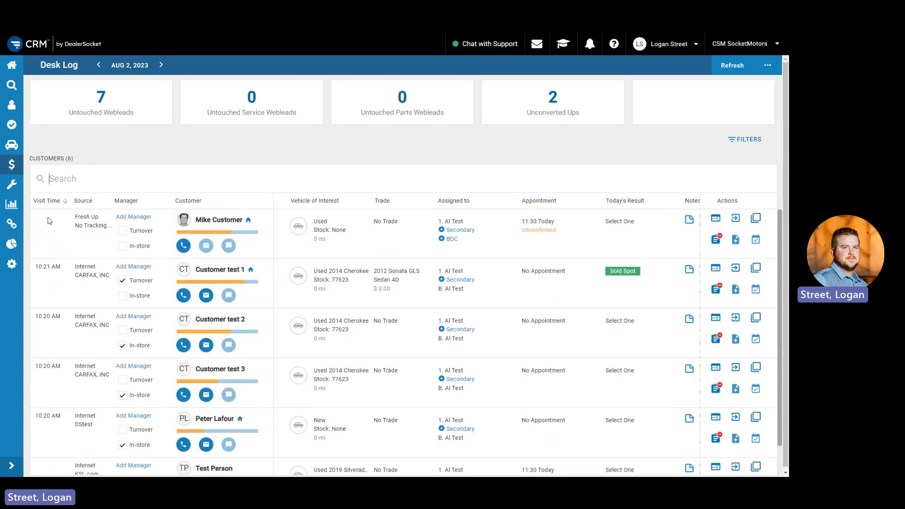
{"action": "scroll", "coordinate": [47, 283], "scroll_direction": "down", "scroll_amount": 1}
{"action": "scroll", "coordinate": [54, 313], "scroll_direction": "up", "scroll_amount": 1}
{"action": "scroll", "coordinate": [56, 339], "scroll_direction": "down", "scroll_amount": 1}
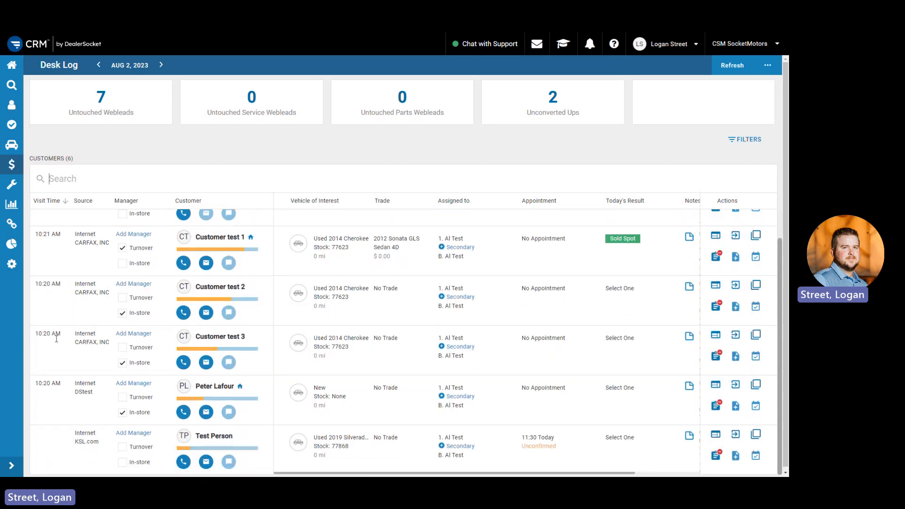
{"action": "scroll", "coordinate": [47, 430], "scroll_direction": "up", "scroll_amount": 1}
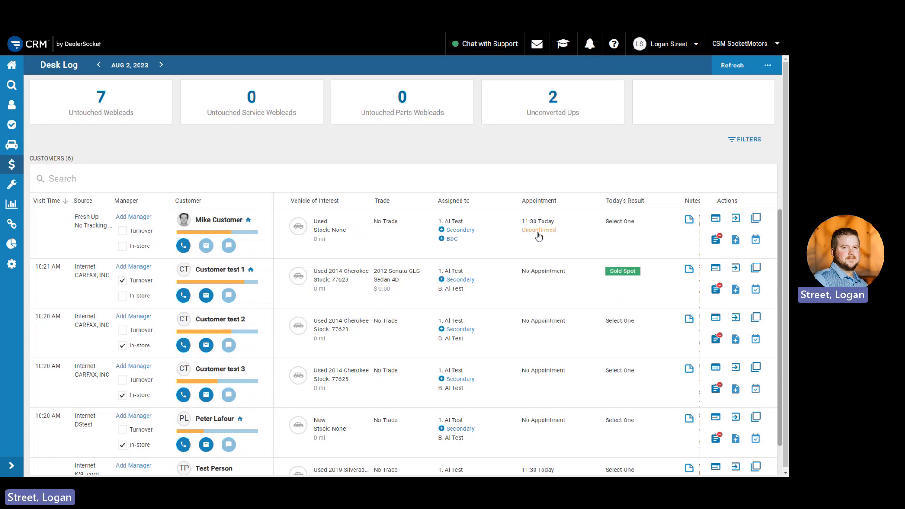
{"action": "scroll", "coordinate": [536, 339], "scroll_direction": "down", "scroll_amount": 2}
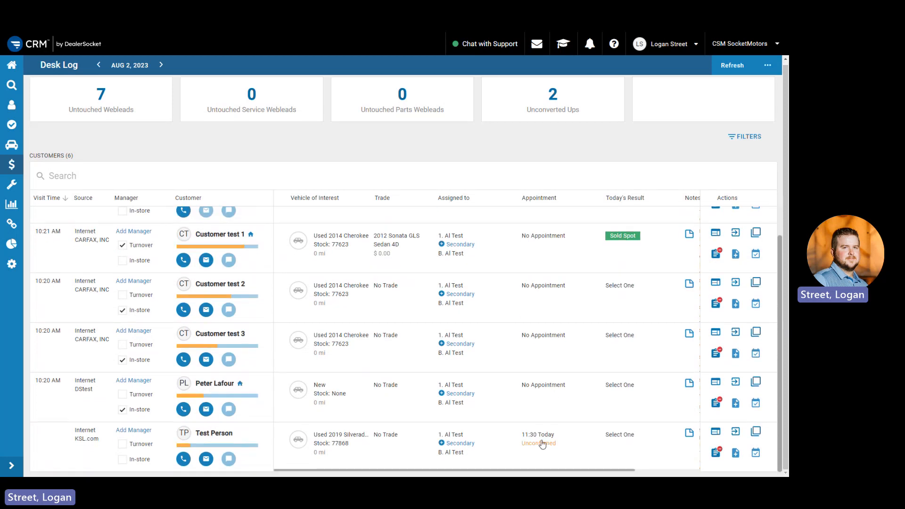
View the details of the first listed customer's unconfirmed 11:30 appointment and close them
{"action": "scroll", "coordinate": [542, 444], "scroll_direction": "up", "scroll_amount": 2}
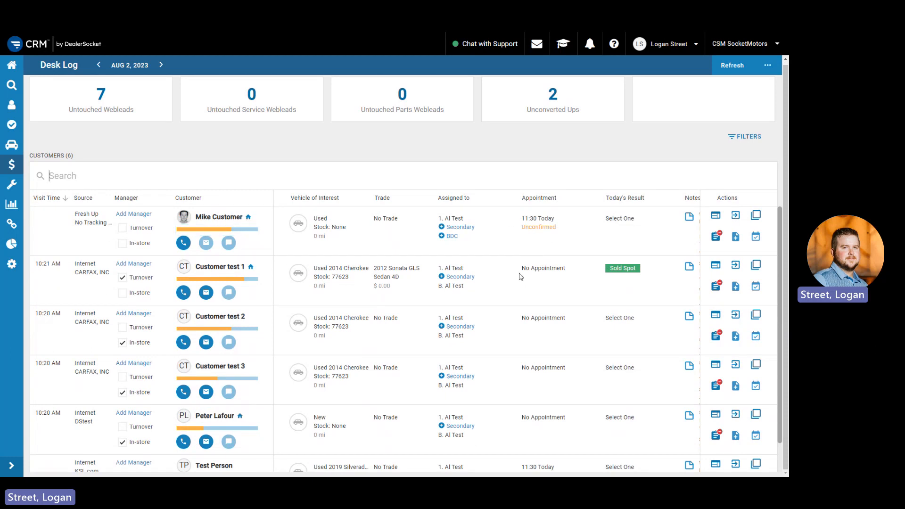
{"action": "scroll", "coordinate": [528, 330], "scroll_direction": "down", "scroll_amount": 1}
{"action": "scroll", "coordinate": [525, 388], "scroll_direction": "up", "scroll_amount": 1}
{"action": "left_click", "coordinate": [543, 231]}
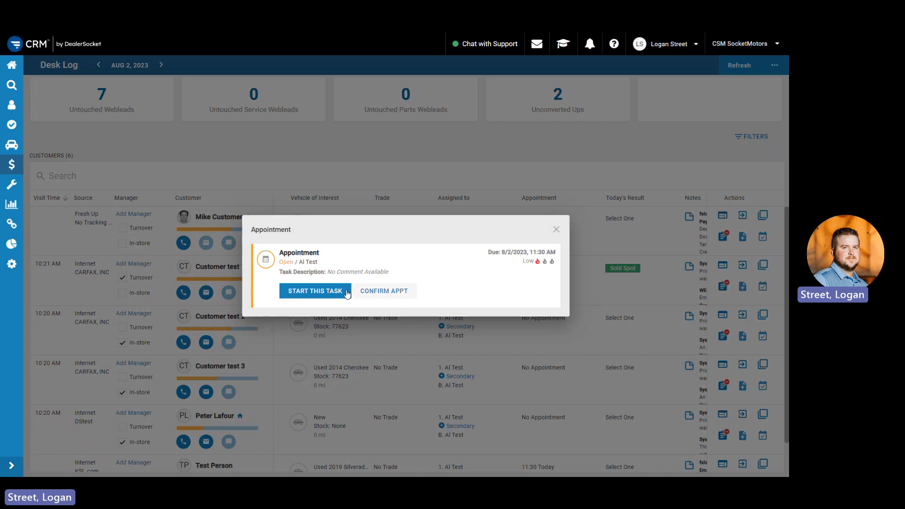
{"action": "left_click", "coordinate": [556, 230]}
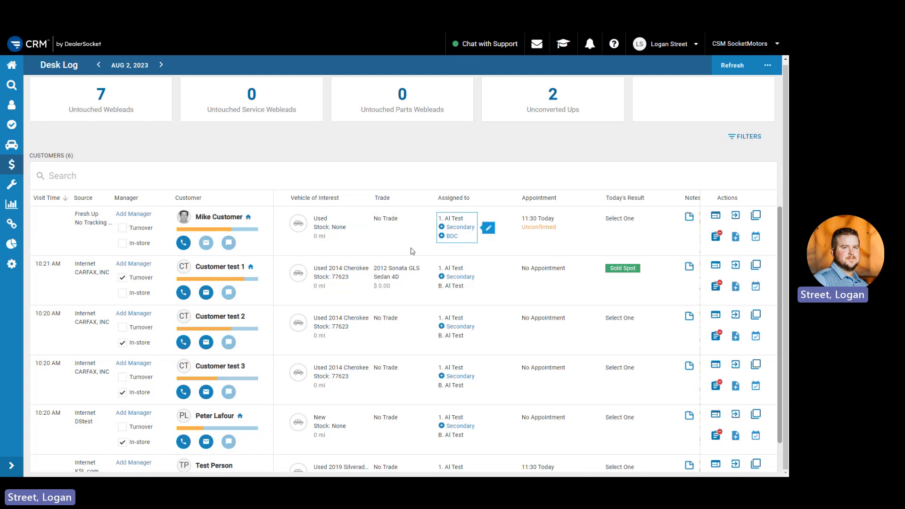
Confirm the first listed customer's appointment with the result Spoke to Customer, save it and refresh the Desk Log
{"action": "left_click", "coordinate": [529, 229]}
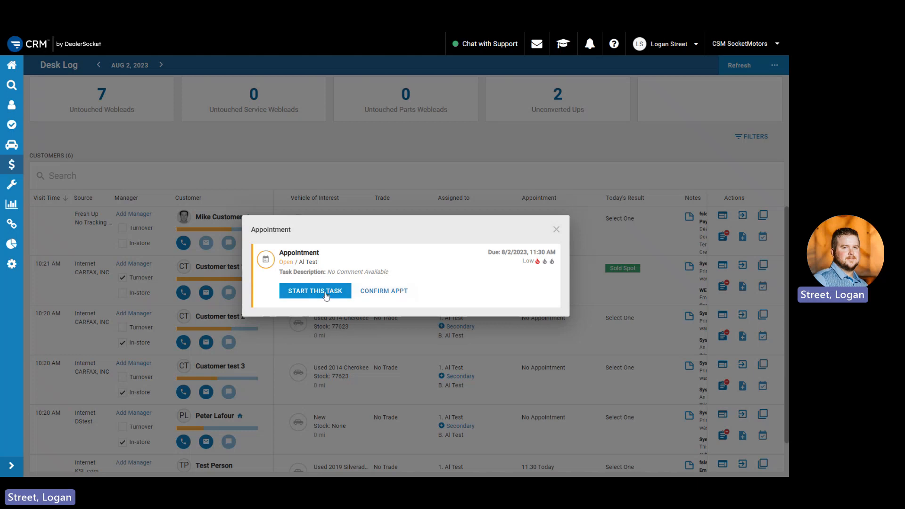
{"action": "left_click", "coordinate": [380, 293]}
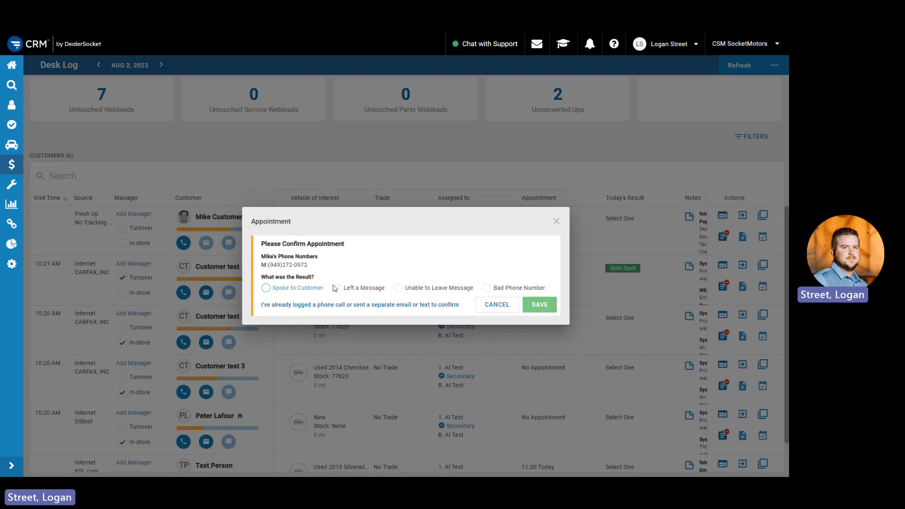
{"action": "left_click", "coordinate": [302, 288]}
{"action": "left_click", "coordinate": [539, 305]}
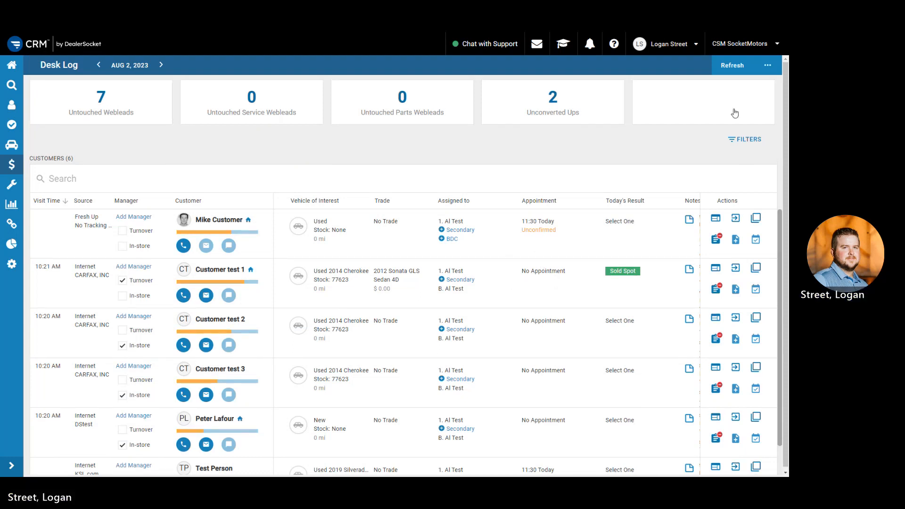
{"action": "left_click", "coordinate": [734, 70]}
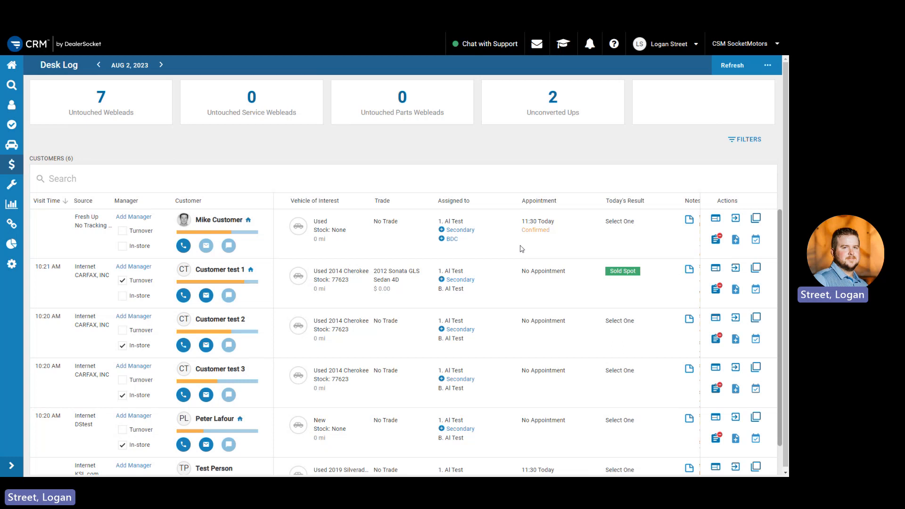
Log the first listed customer's appointment as shown, with Demoed vehicle(s) selected, save it and refresh the Desk Log
{"action": "left_click", "coordinate": [541, 231]}
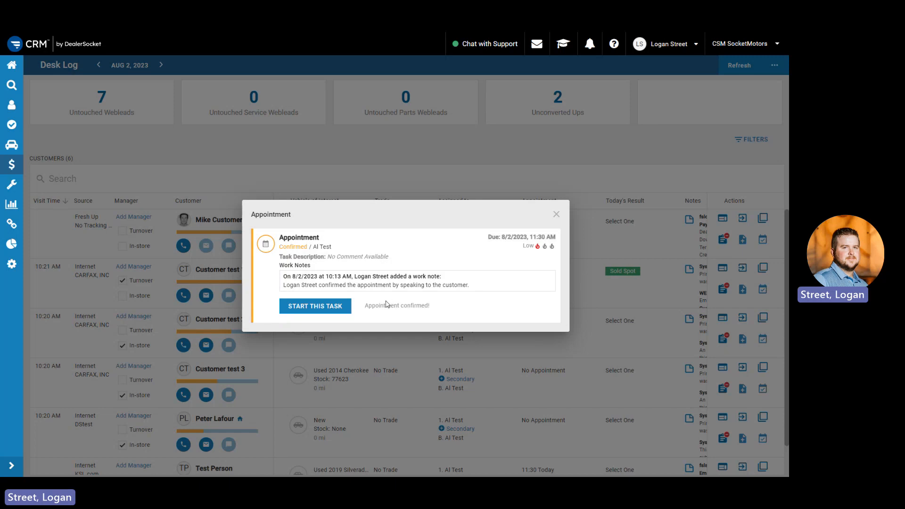
{"action": "left_click", "coordinate": [335, 311]}
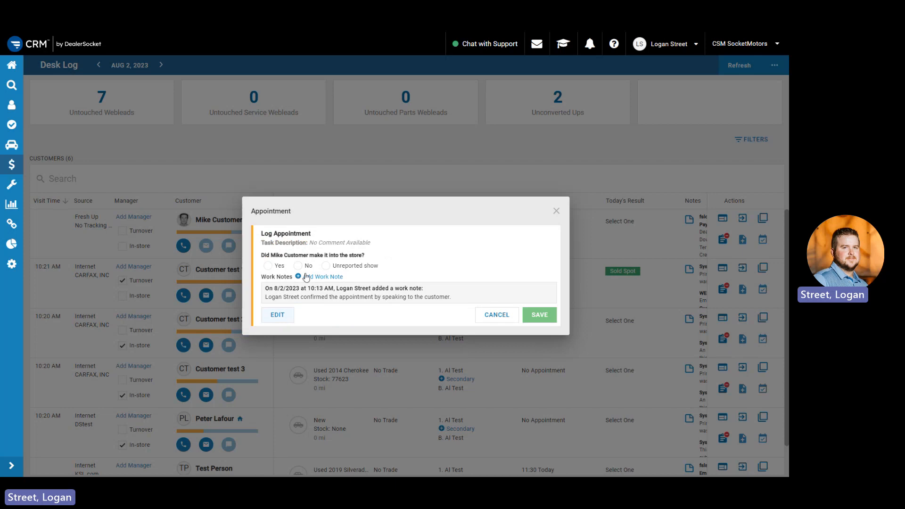
{"action": "left_click", "coordinate": [268, 266]}
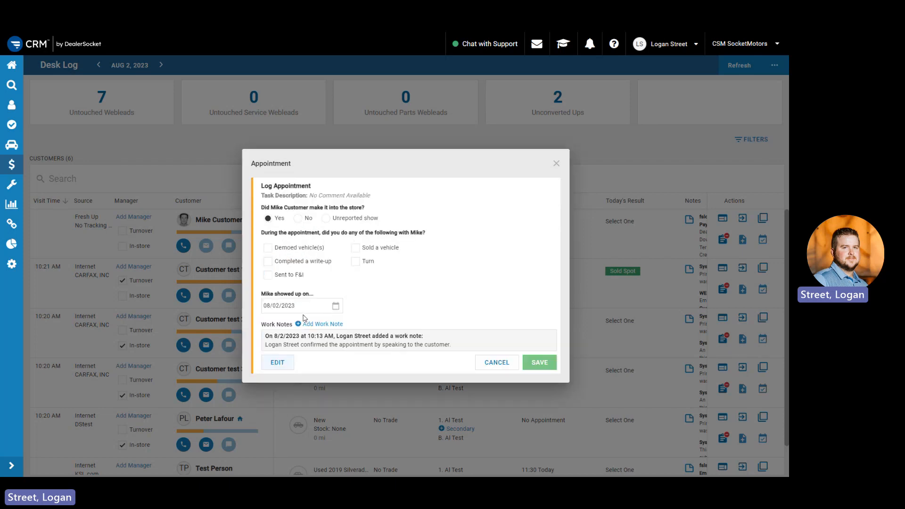
{"action": "left_click", "coordinate": [309, 263]}
{"action": "left_click", "coordinate": [303, 261]}
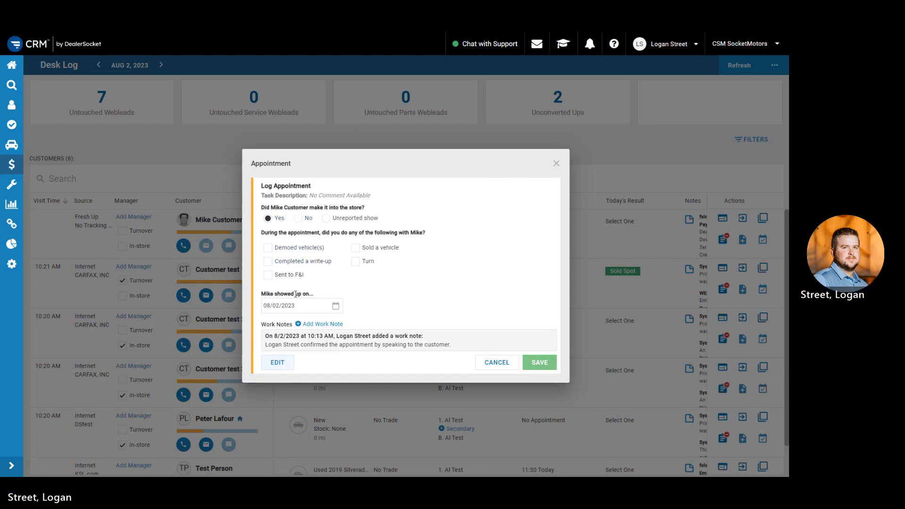
{"action": "left_click", "coordinate": [300, 252]}
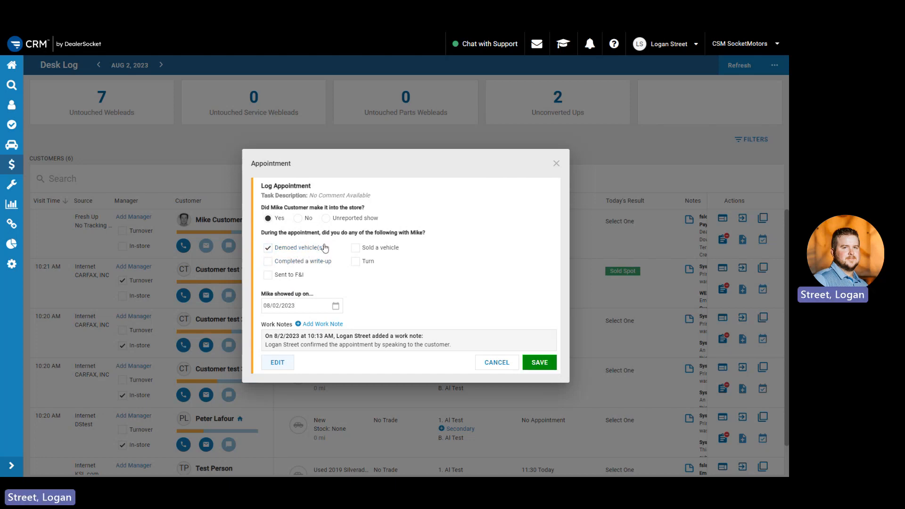
{"action": "left_click", "coordinate": [539, 363]}
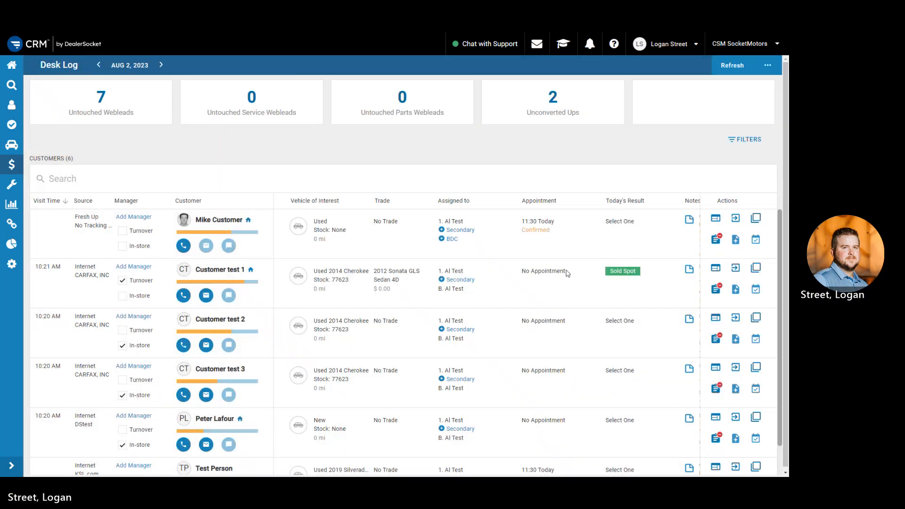
{"action": "left_click", "coordinate": [533, 231]}
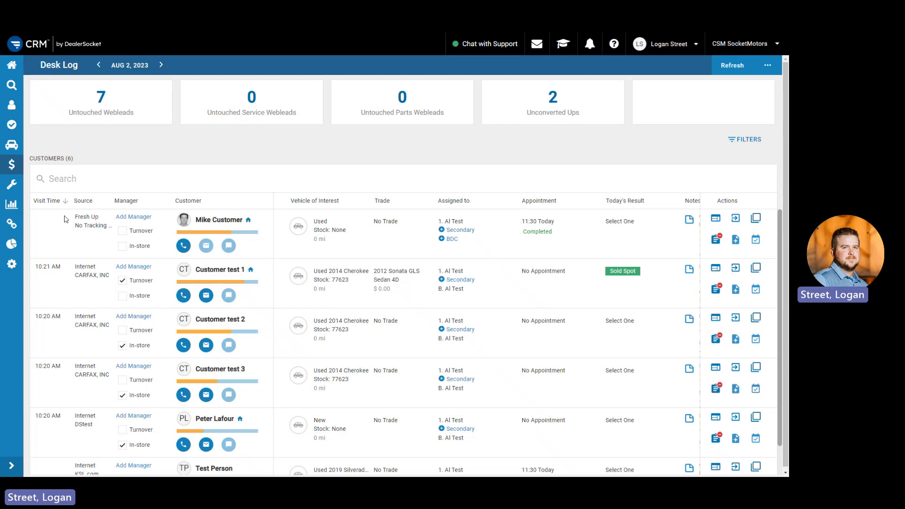
{"action": "left_click", "coordinate": [726, 67]}
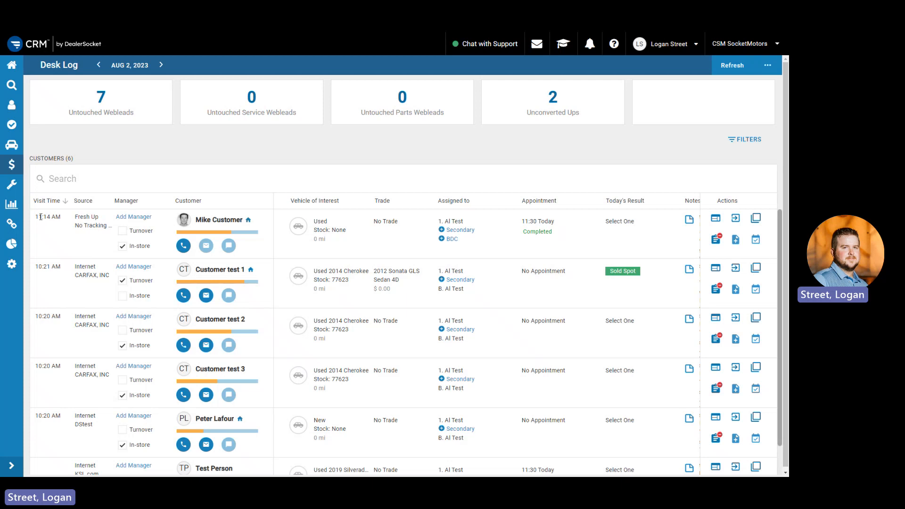
Set the tracking code of the first listed customer's Fresh Up source to *Service Customer and save
{"action": "left_click_drag", "start_coordinate": [34, 217], "coordinate": [60, 218]}
{"action": "left_click", "coordinate": [61, 228]}
{"action": "left_click", "coordinate": [93, 226]}
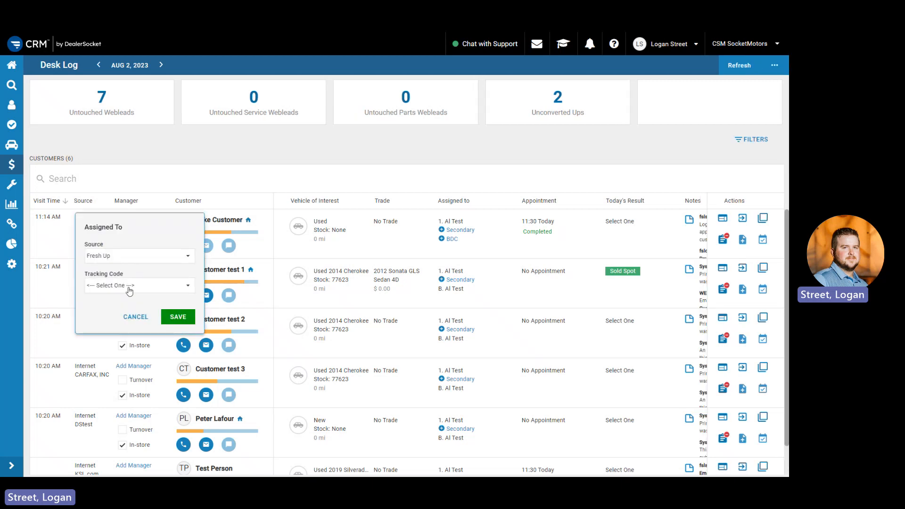
{"action": "left_click", "coordinate": [129, 287]}
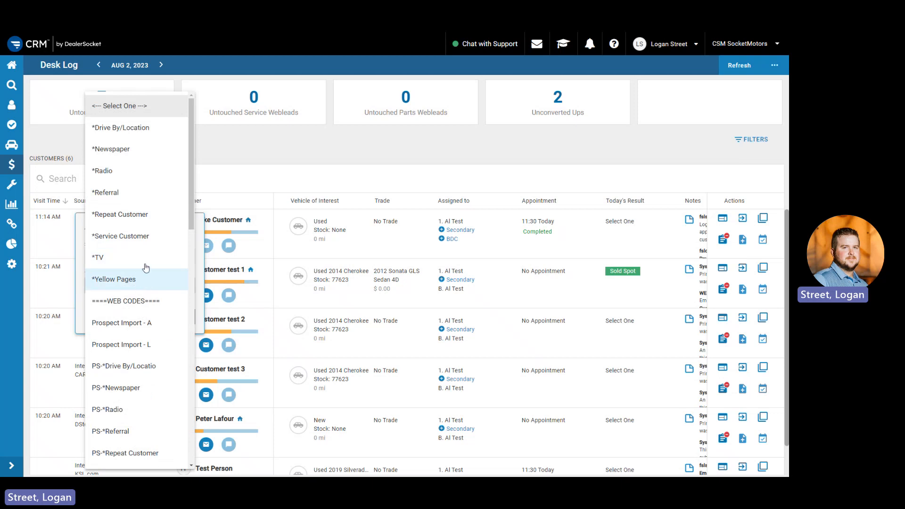
{"action": "left_click", "coordinate": [147, 242]}
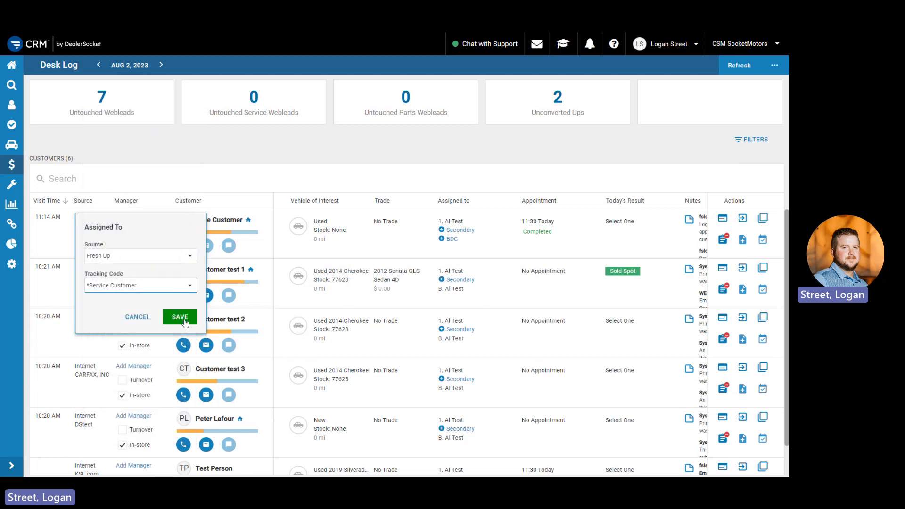
{"action": "left_click", "coordinate": [178, 316]}
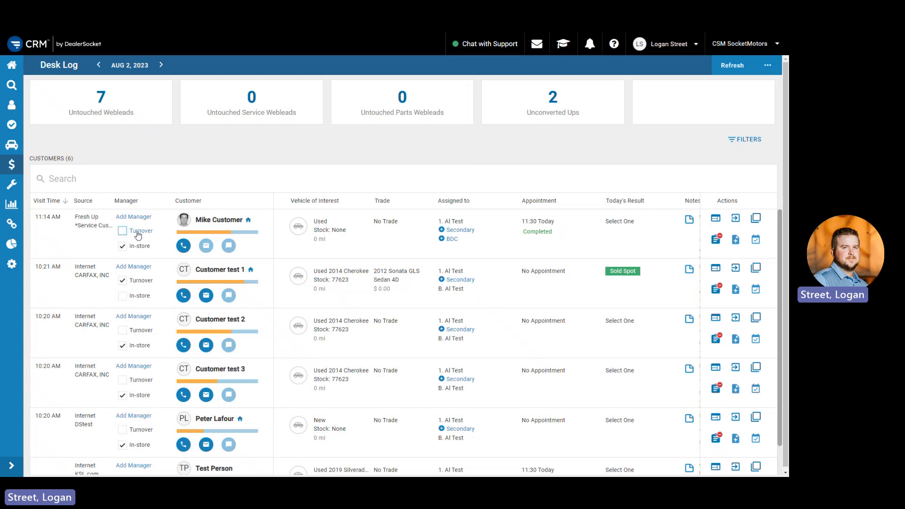
Mark the first listed customer as Turnover in the Manager column
{"action": "left_click", "coordinate": [123, 231]}
{"action": "left_click", "coordinate": [123, 247]}
{"action": "left_click", "coordinate": [125, 250]}
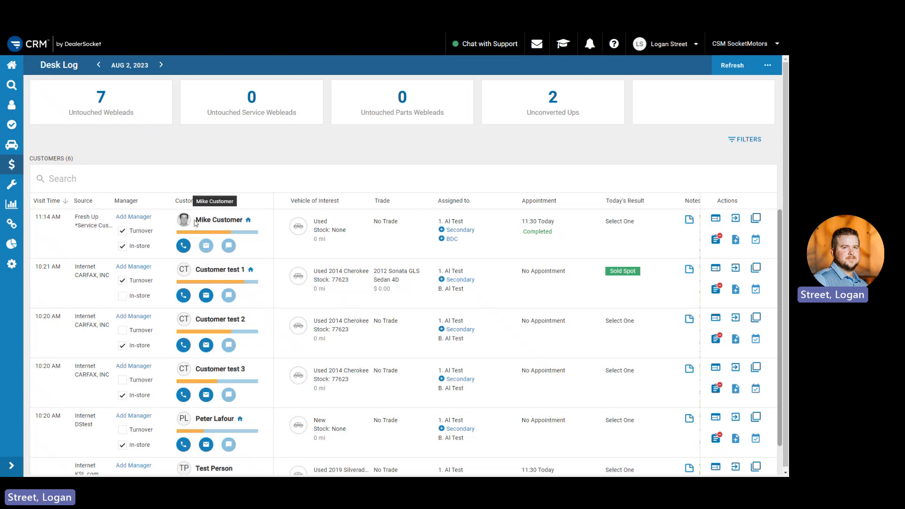
Open the first listed customer's sales opportunity, view its credit and financing information, and close the record
{"action": "left_click", "coordinate": [225, 224]}
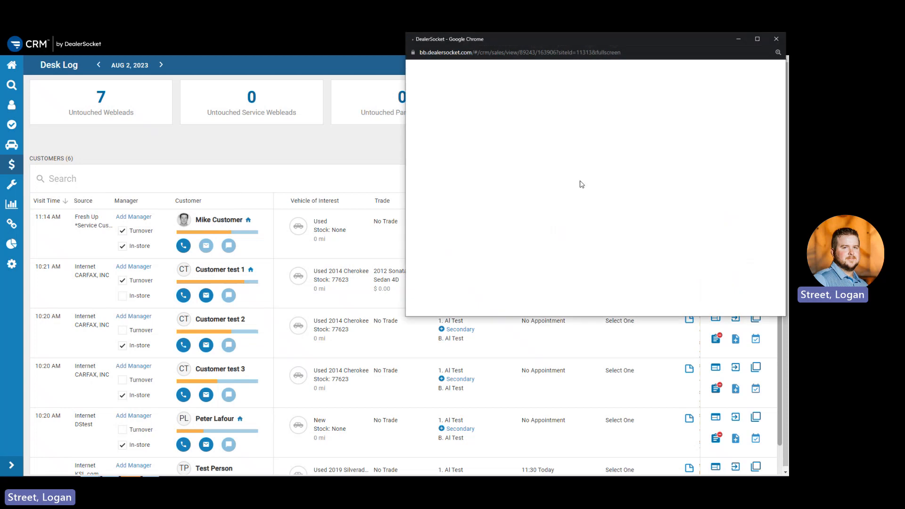
{"action": "left_click_drag", "start_coordinate": [723, 43], "coordinate": [664, 83]}
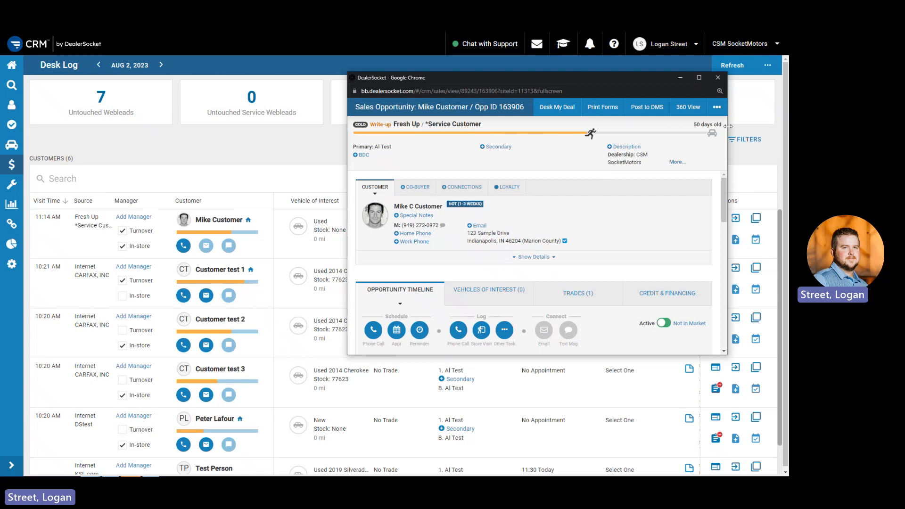
{"action": "left_click", "coordinate": [666, 295]}
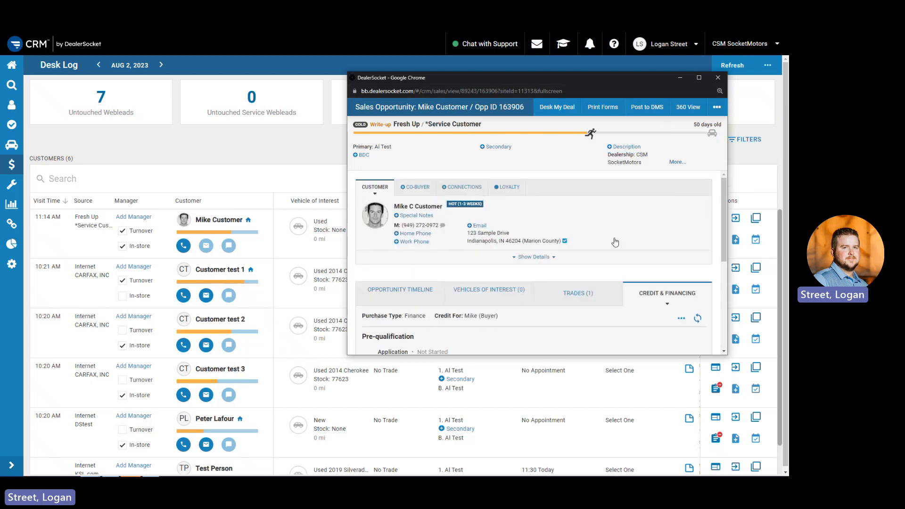
{"action": "left_click", "coordinate": [718, 77]}
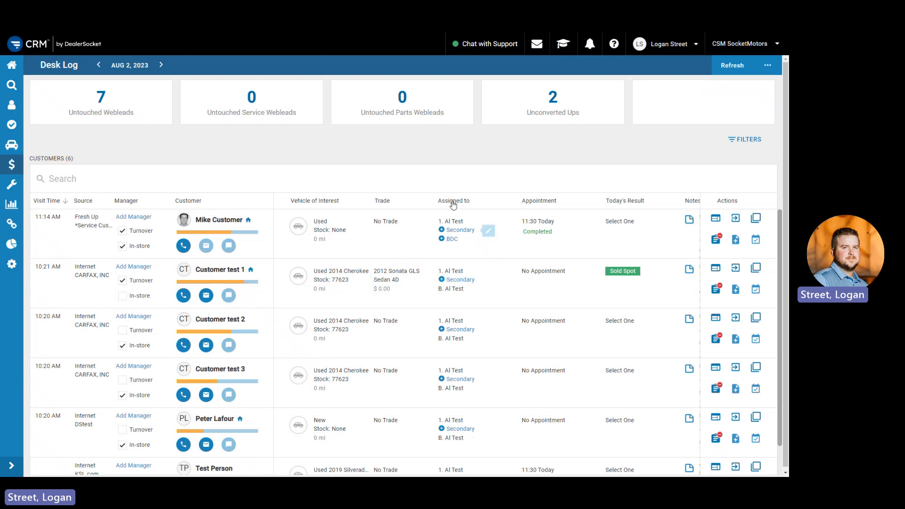
View the first customer's primary, secondary and BDC assignment fields, and open and close the last customer's unconfirmed appointment
{"action": "left_click", "coordinate": [457, 225]}
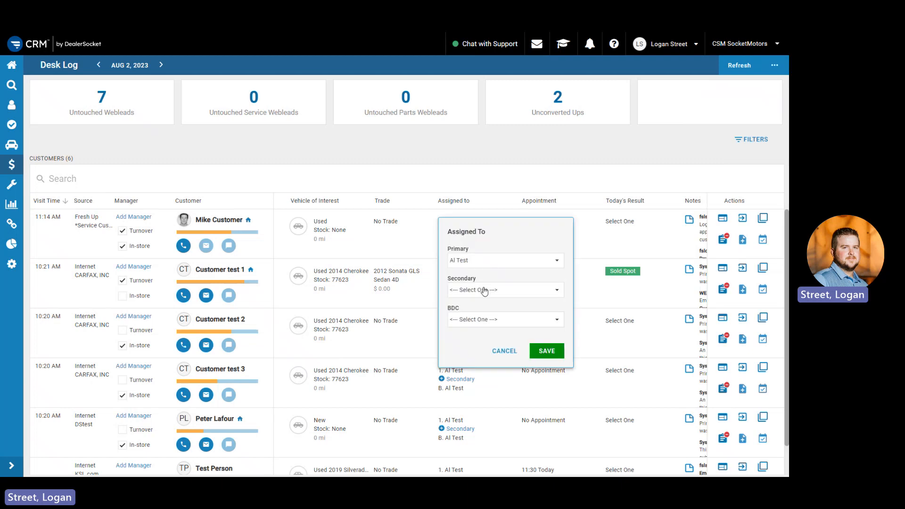
{"action": "left_click", "coordinate": [500, 352]}
{"action": "scroll", "coordinate": [485, 222], "scroll_direction": "down", "scroll_amount": 2}
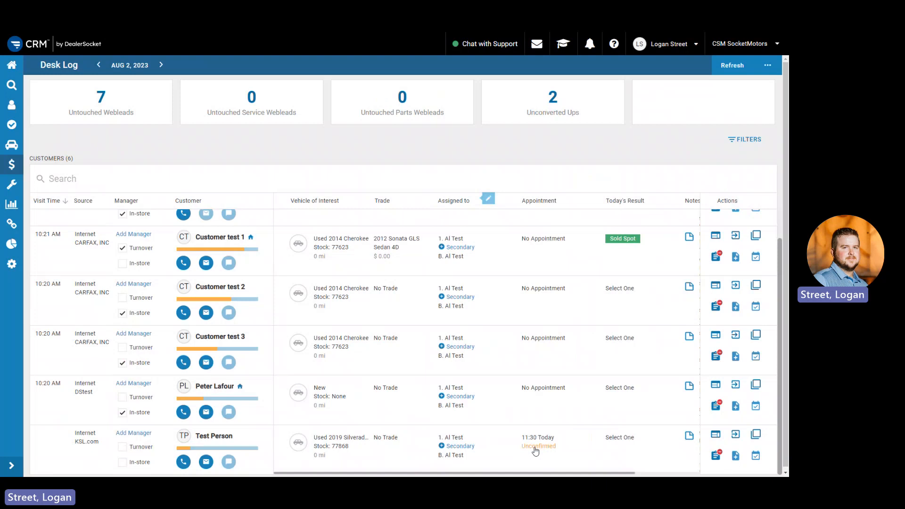
{"action": "left_click", "coordinate": [536, 448]}
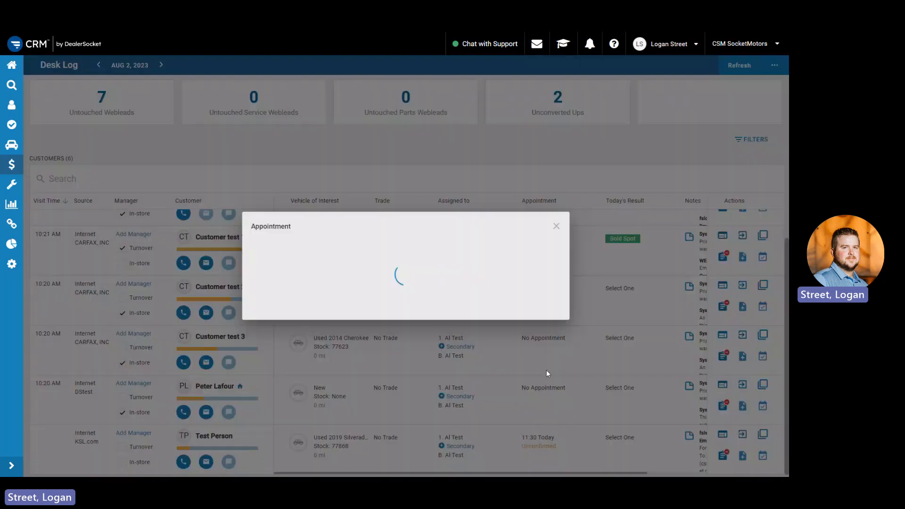
{"action": "left_click", "coordinate": [556, 231]}
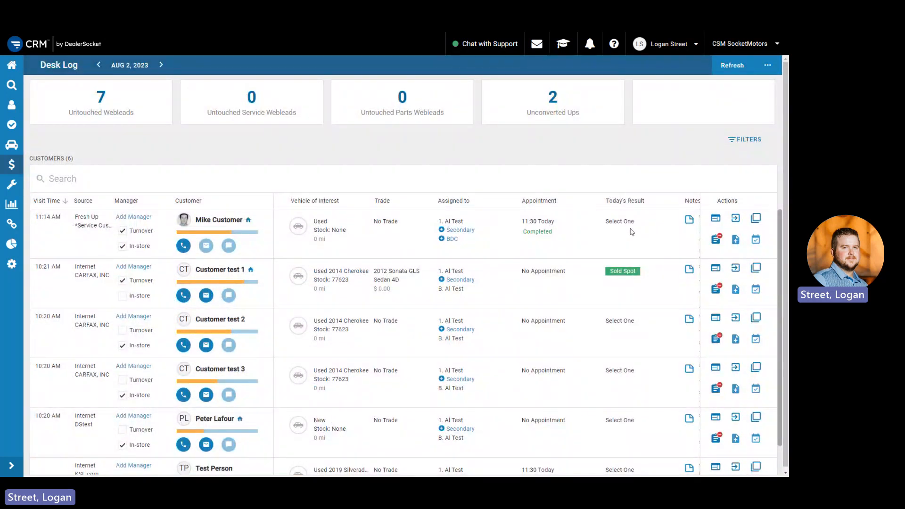
View the available Today's Result options for the first listed customer and close them without choosing one
{"action": "mouse_move", "coordinate": [629, 222]}
{"action": "left_click", "coordinate": [628, 225]}
{"action": "left_click", "coordinate": [634, 257]}
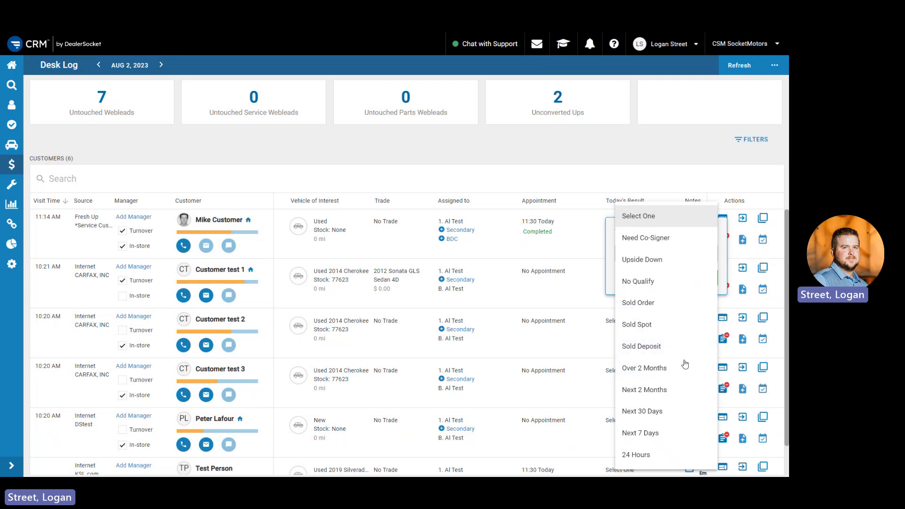
{"action": "left_click", "coordinate": [581, 245]}
{"action": "left_click", "coordinate": [662, 278]}
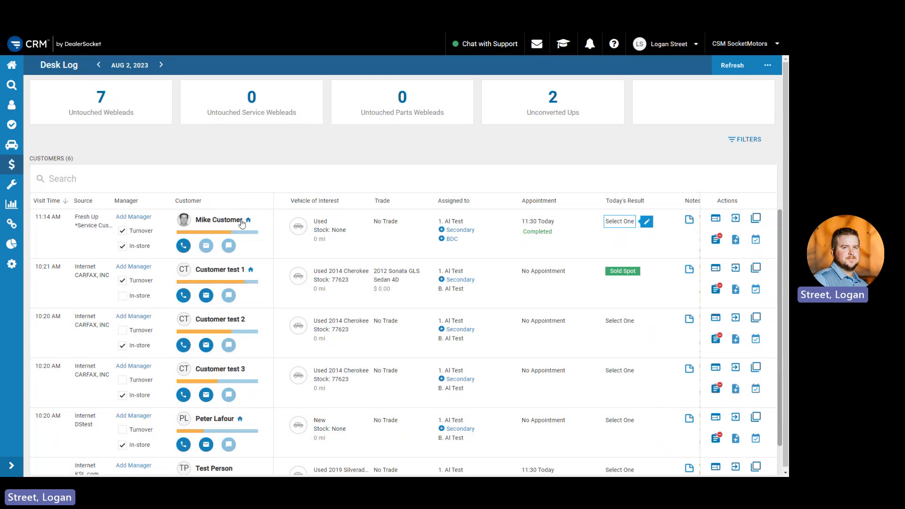
Set the first listed customer's current sales step to 5 - Pending F&I and save
{"action": "mouse_move", "coordinate": [231, 233]}
{"action": "left_click", "coordinate": [224, 233]}
{"action": "left_click", "coordinate": [228, 264]}
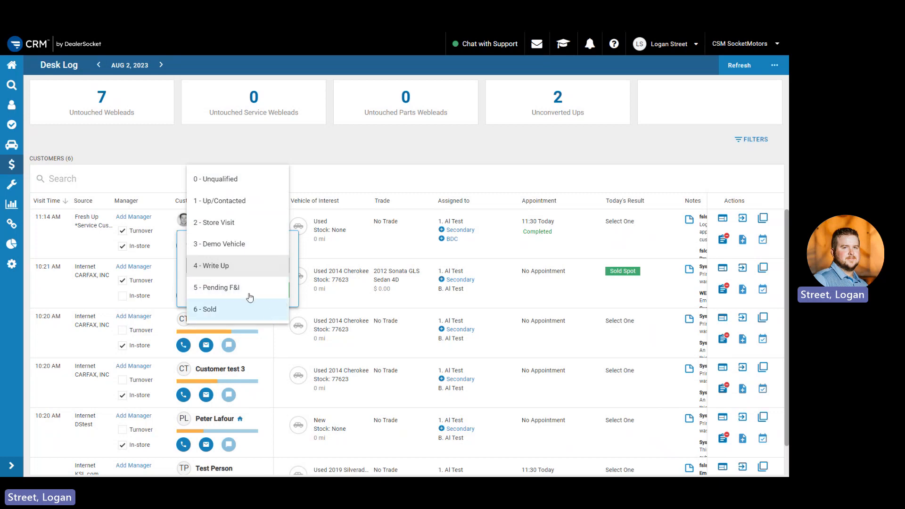
{"action": "left_click", "coordinate": [351, 248]}
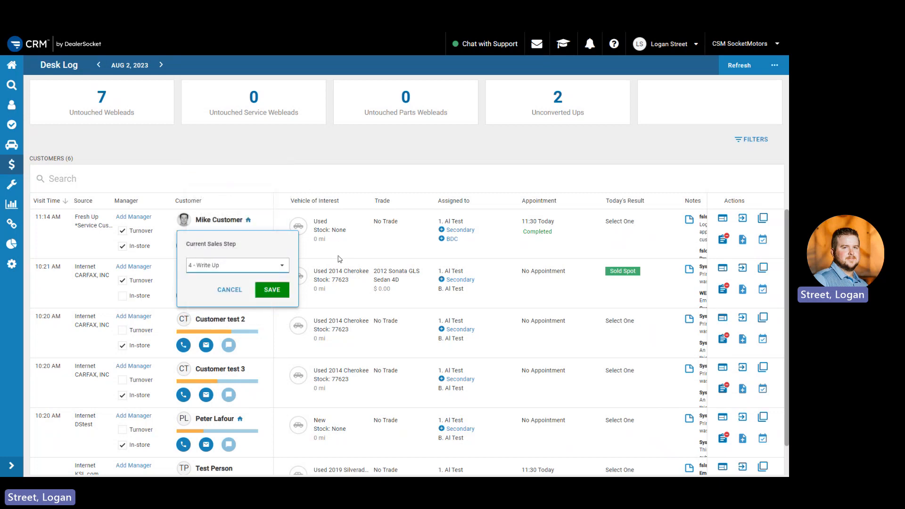
{"action": "left_click", "coordinate": [258, 266]}
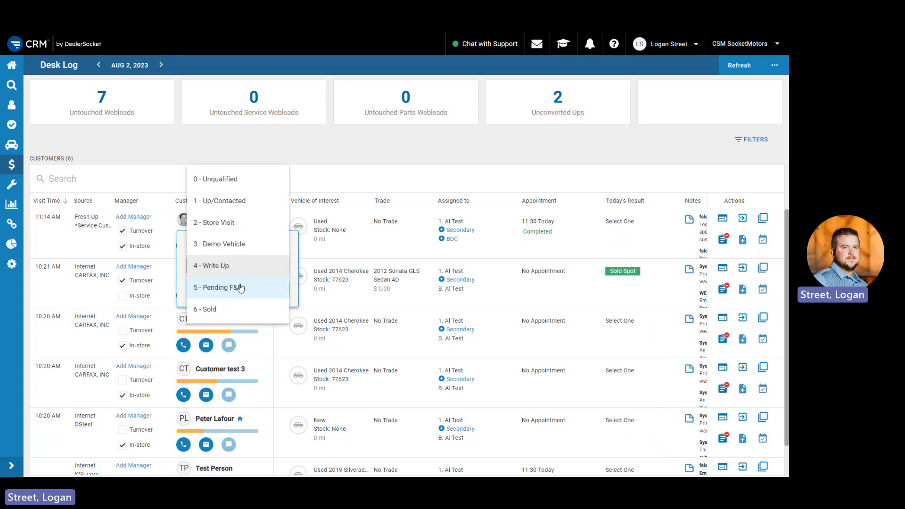
{"action": "left_click", "coordinate": [241, 287]}
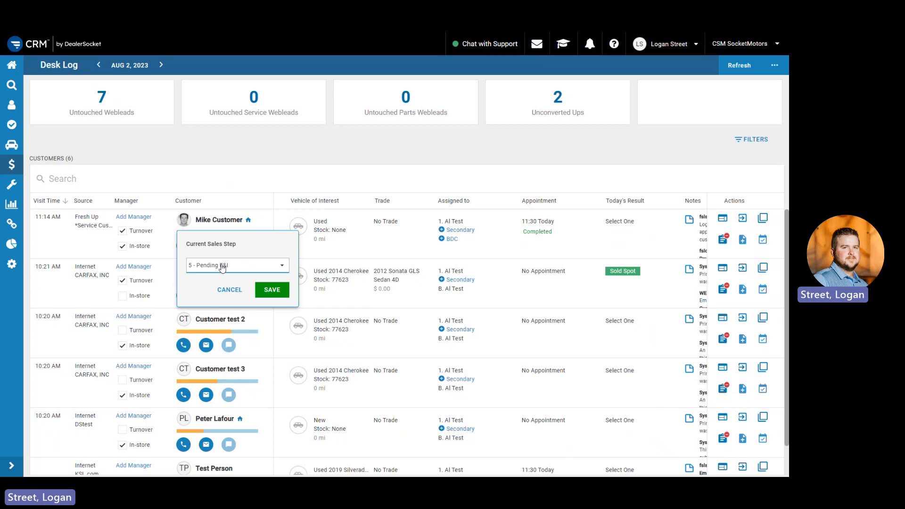
{"action": "left_click", "coordinate": [272, 289]}
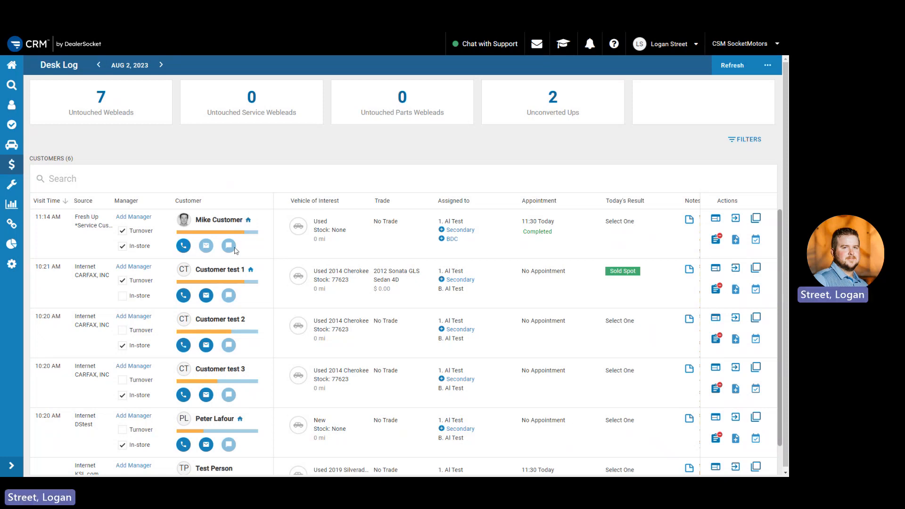
Open and close the first listed customer's phone call log form, then open and close the email composer for Customer test 1
{"action": "left_click", "coordinate": [184, 246]}
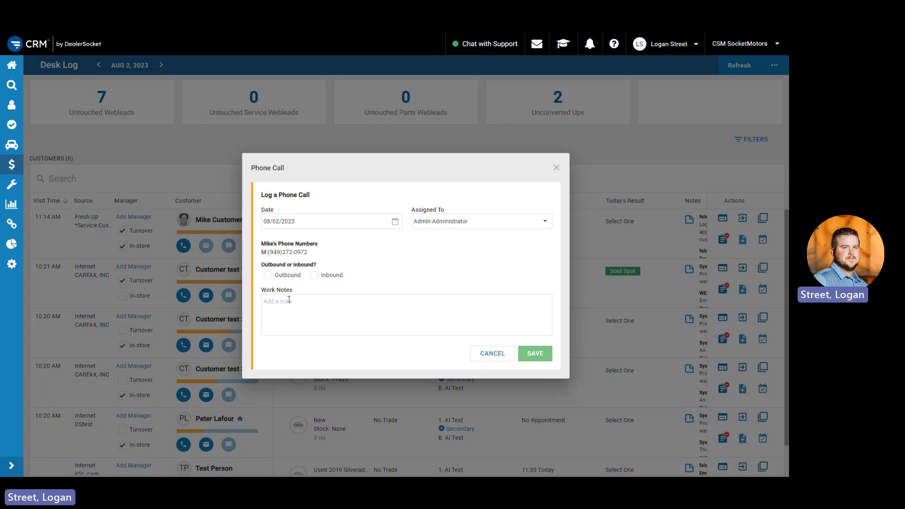
{"action": "left_click", "coordinate": [556, 168]}
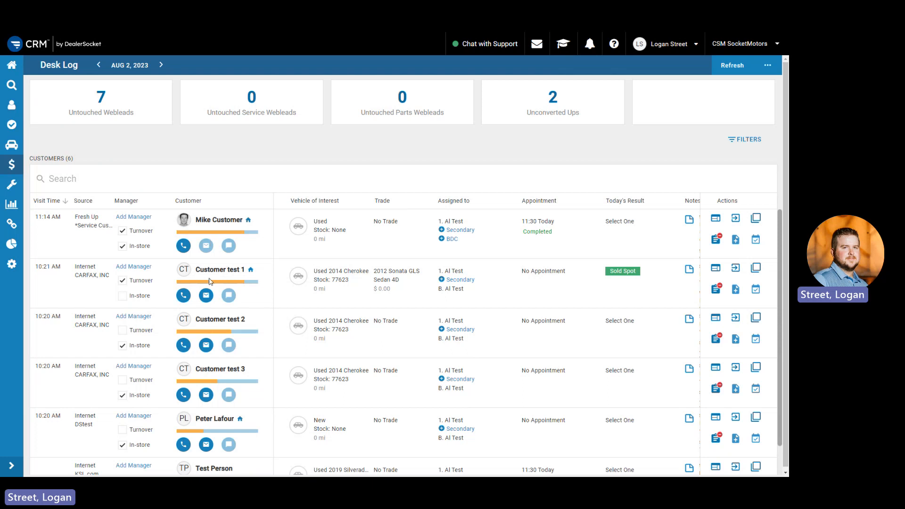
{"action": "left_click", "coordinate": [206, 295]}
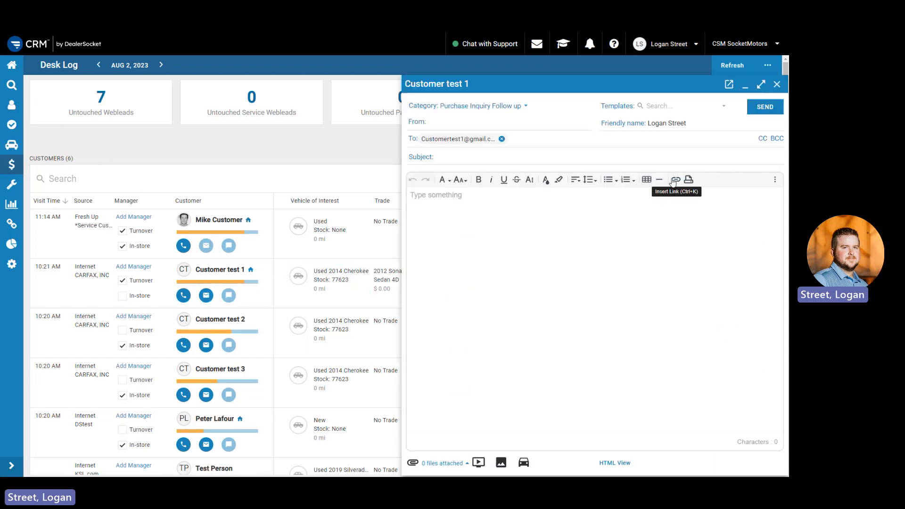
{"action": "left_click", "coordinate": [777, 84]}
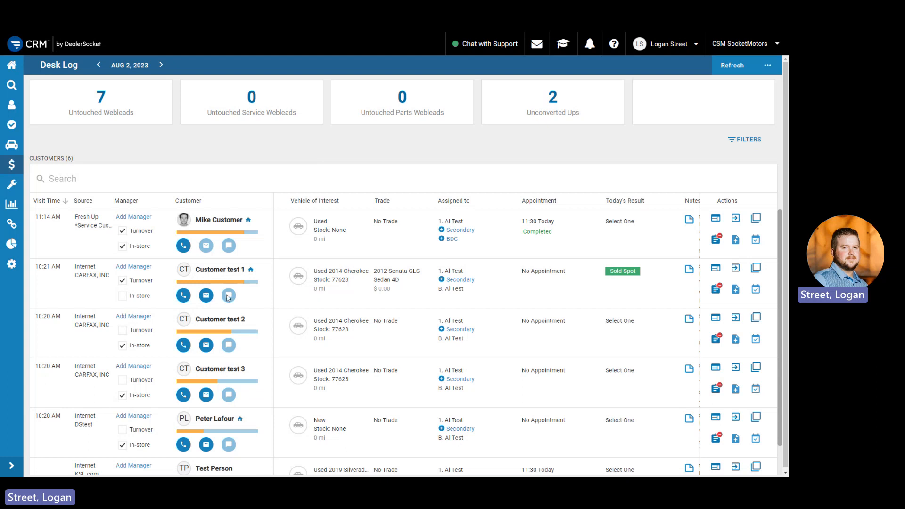
View the existing work notes for the first listed customer and close them
{"action": "left_click", "coordinate": [688, 221]}
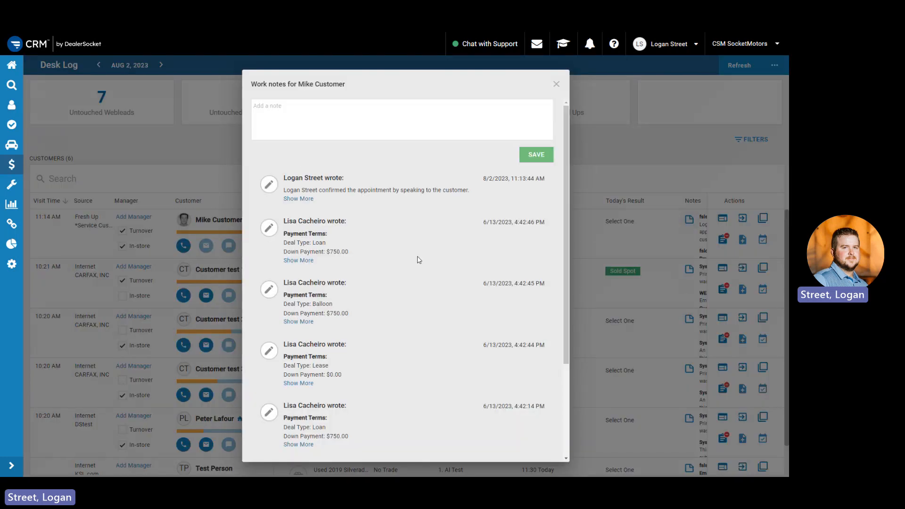
{"action": "left_click", "coordinate": [557, 83]}
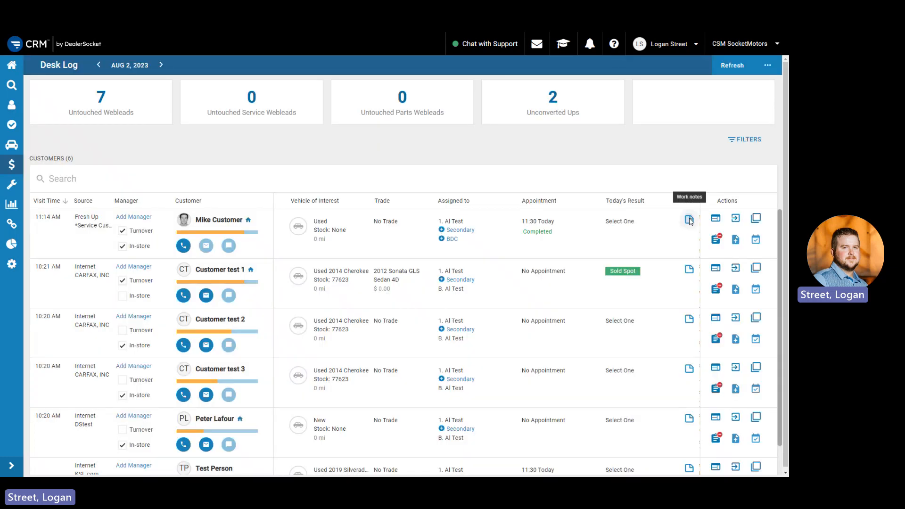
{"action": "left_click", "coordinate": [689, 222]}
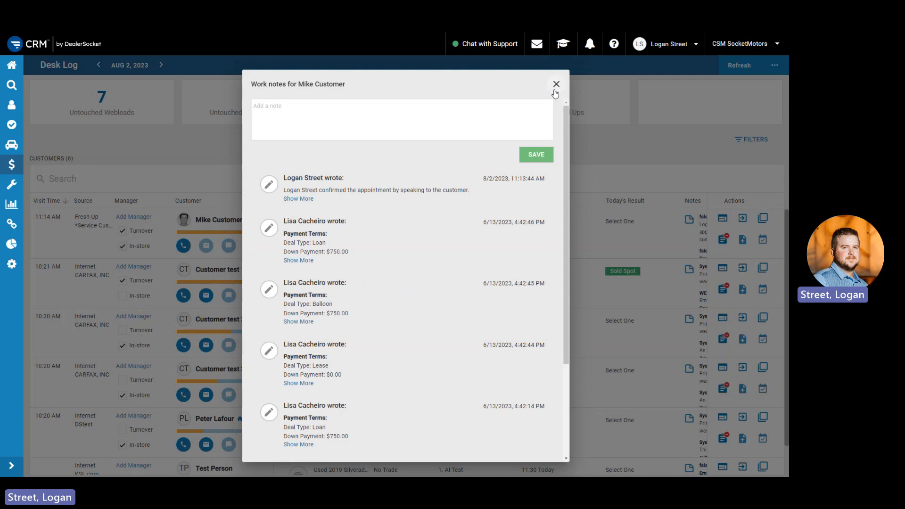
{"action": "left_click", "coordinate": [556, 85]}
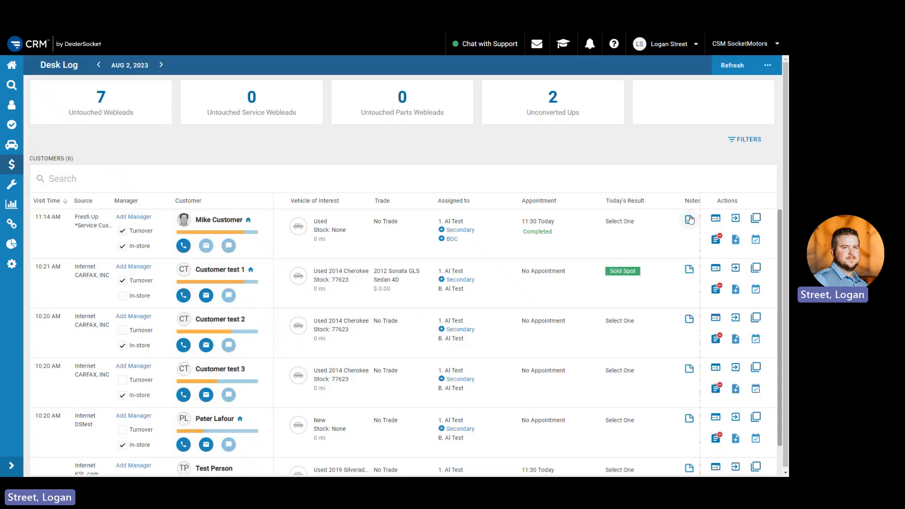
Add the work note "note" to the first listed customer's work notes, save it and close the notes
{"action": "left_click", "coordinate": [688, 220]}
{"action": "left_click", "coordinate": [378, 117]}
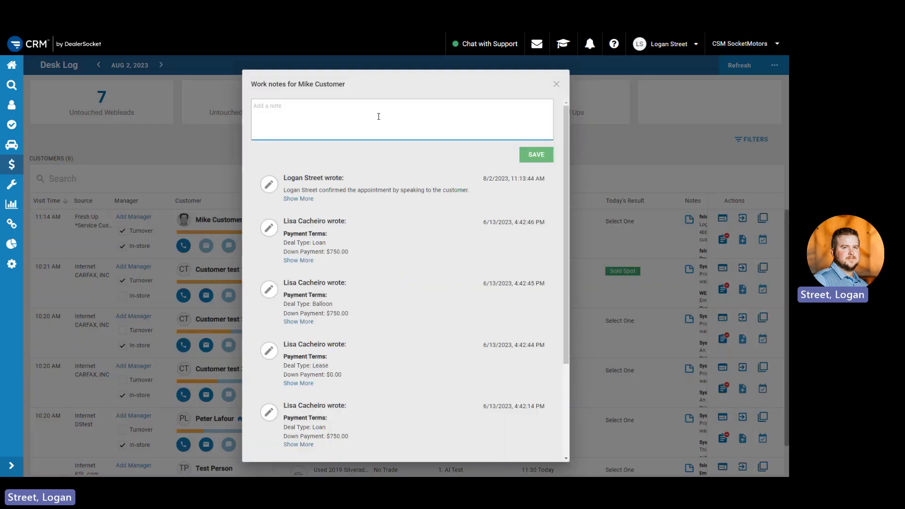
{"action": "type", "text": "note"}
{"action": "left_click", "coordinate": [527, 154]}
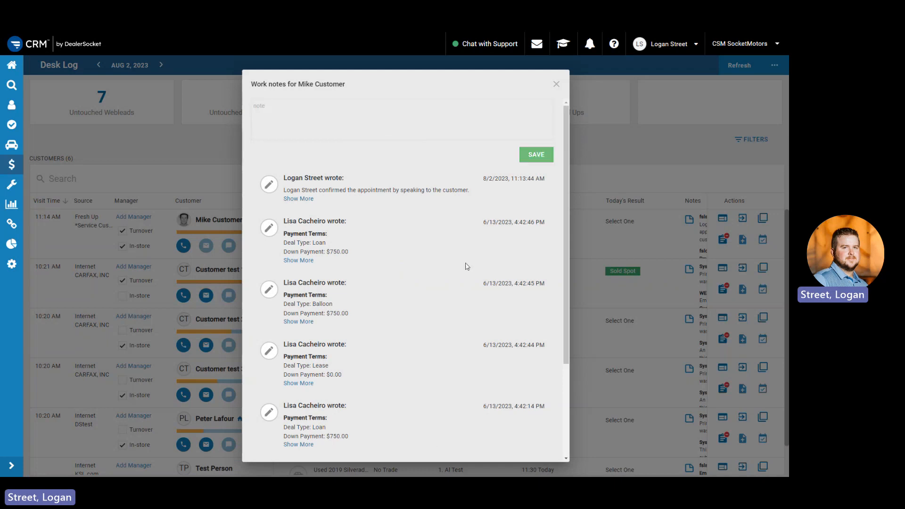
{"action": "left_click", "coordinate": [556, 85]}
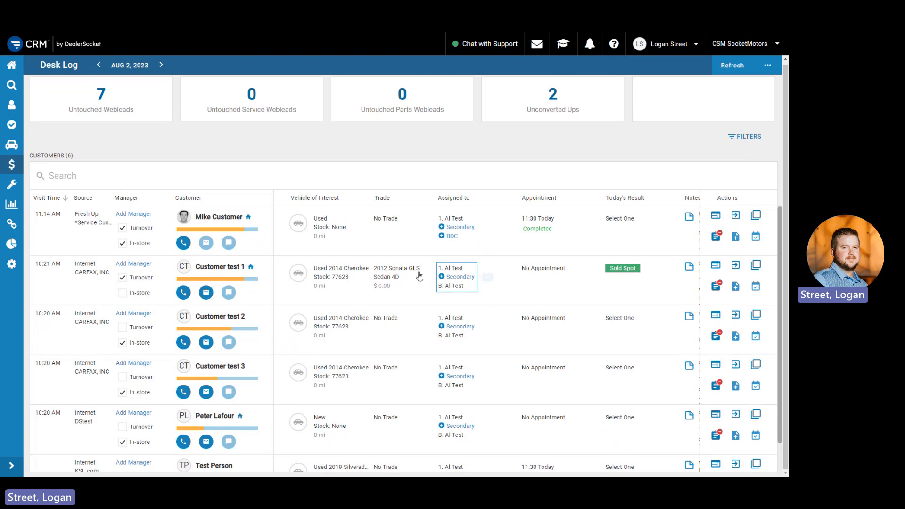
Browse the first listed customer's history in the Notes column and add another note reading "note" directly there
{"action": "key", "text": "ctrl+minus"}
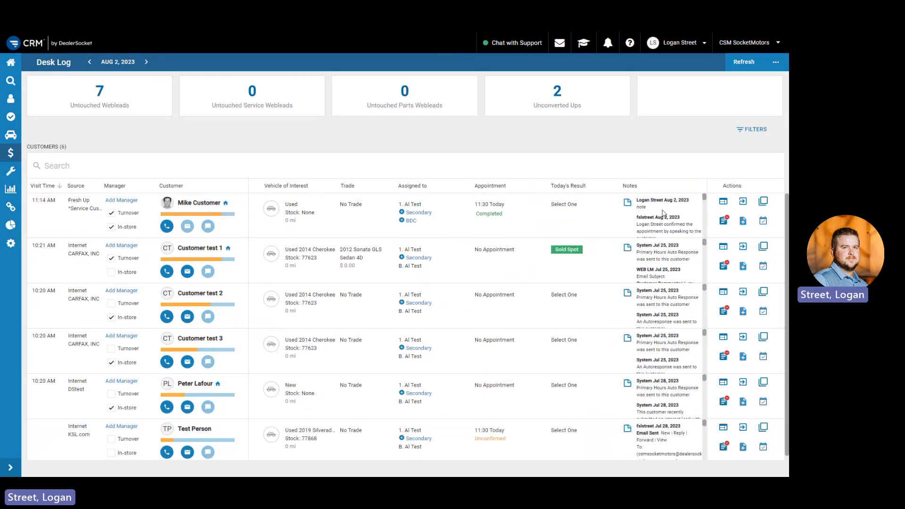
{"action": "scroll", "coordinate": [663, 213], "scroll_direction": "down", "scroll_amount": 5}
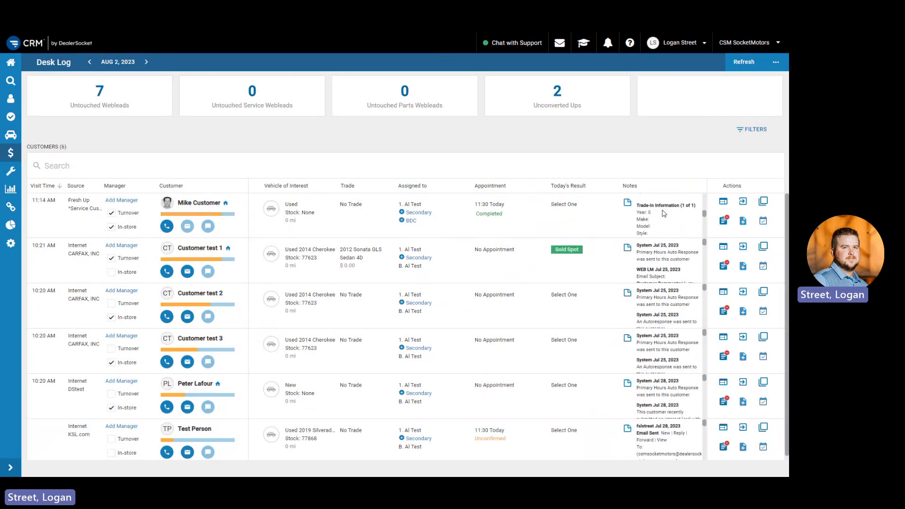
{"action": "scroll", "coordinate": [663, 213], "scroll_direction": "down", "scroll_amount": 3}
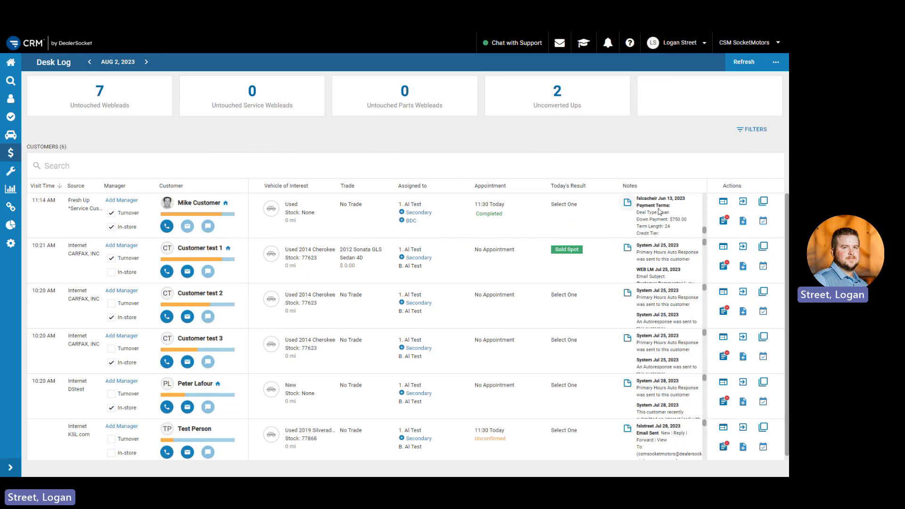
{"action": "scroll", "coordinate": [674, 215], "scroll_direction": "up", "scroll_amount": 3}
{"action": "scroll", "coordinate": [674, 215], "scroll_direction": "up", "scroll_amount": 5}
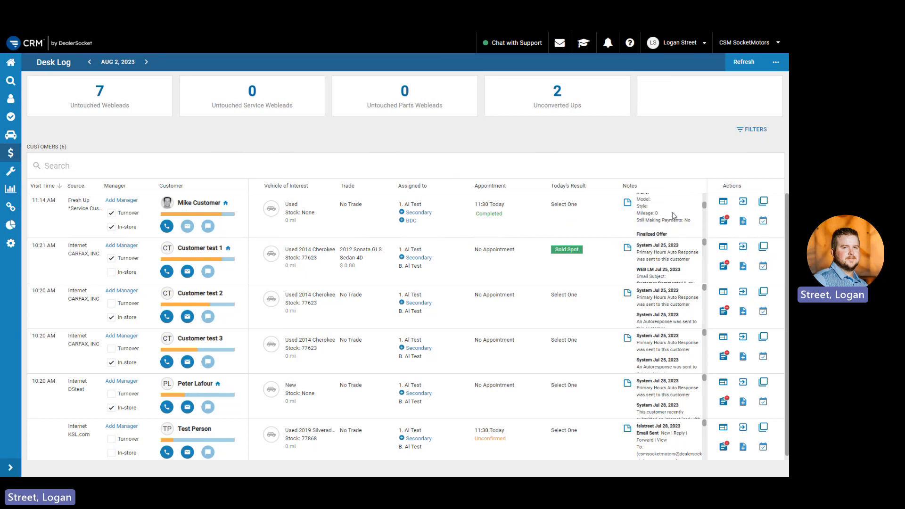
{"action": "left_click", "coordinate": [675, 215]}
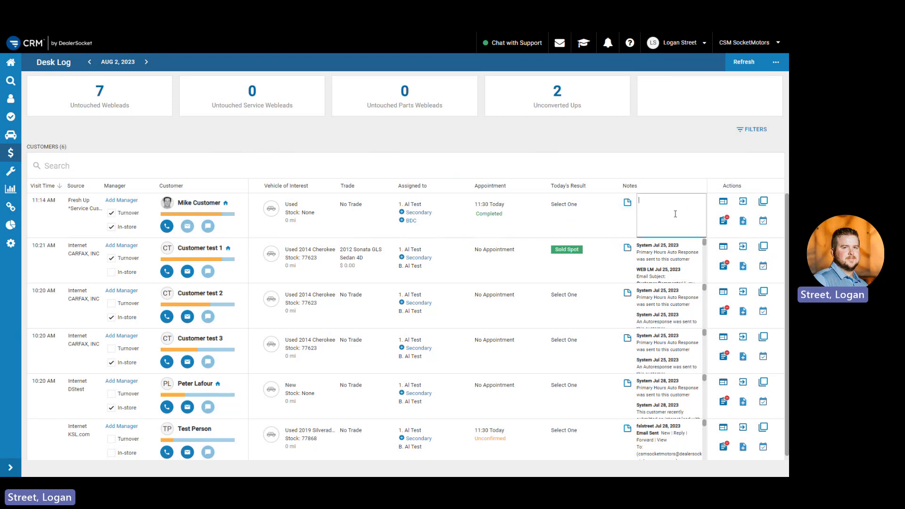
{"action": "type", "text": "note"}
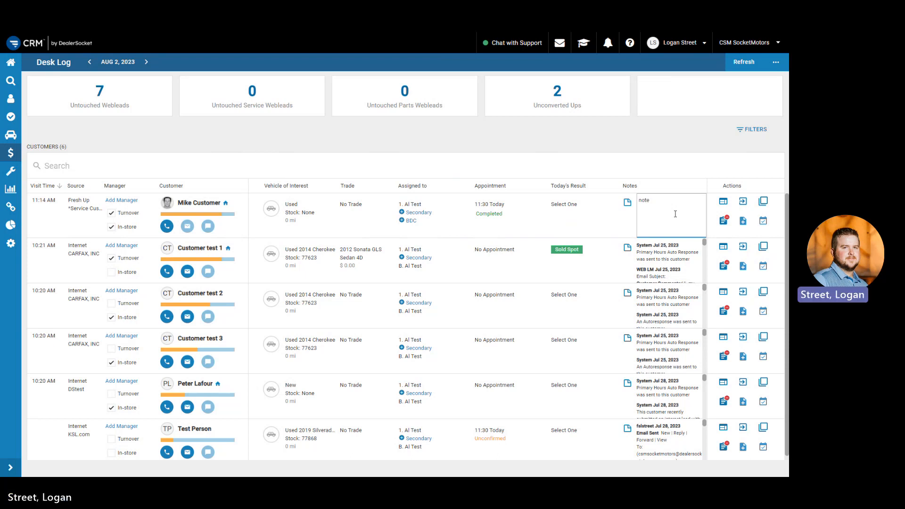
{"action": "key", "text": "Return"}
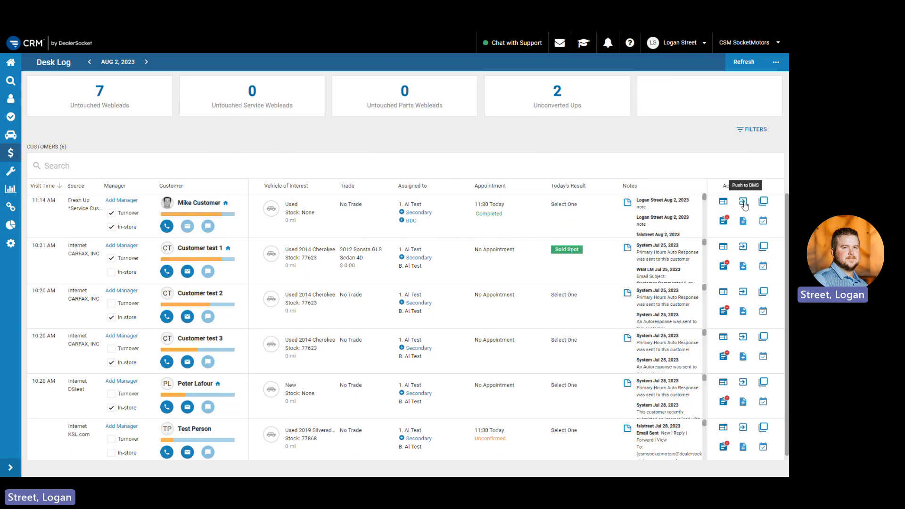
Find the Push to DMS entry in the Team/Role Based Permissions by searching for "dms", open it for editing and select General Manager under Permission to Add
{"action": "left_click", "coordinate": [11, 244]}
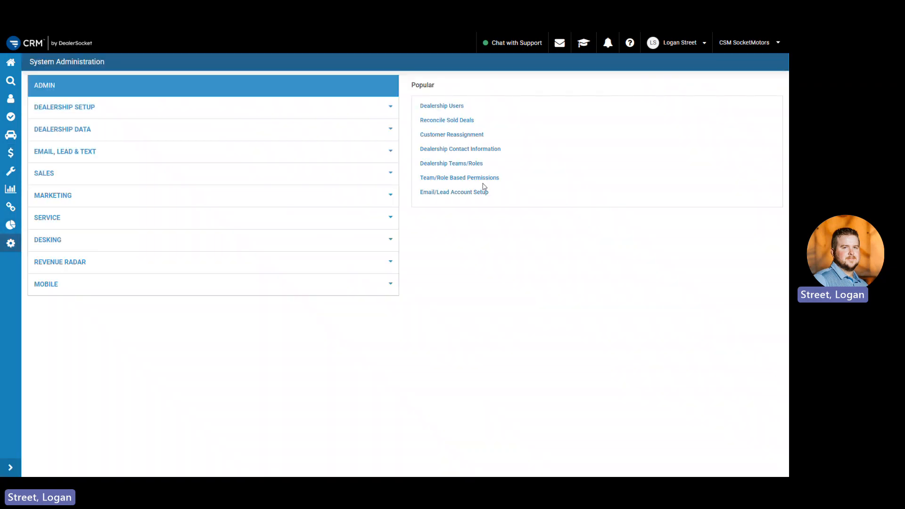
{"action": "left_click", "coordinate": [442, 179]}
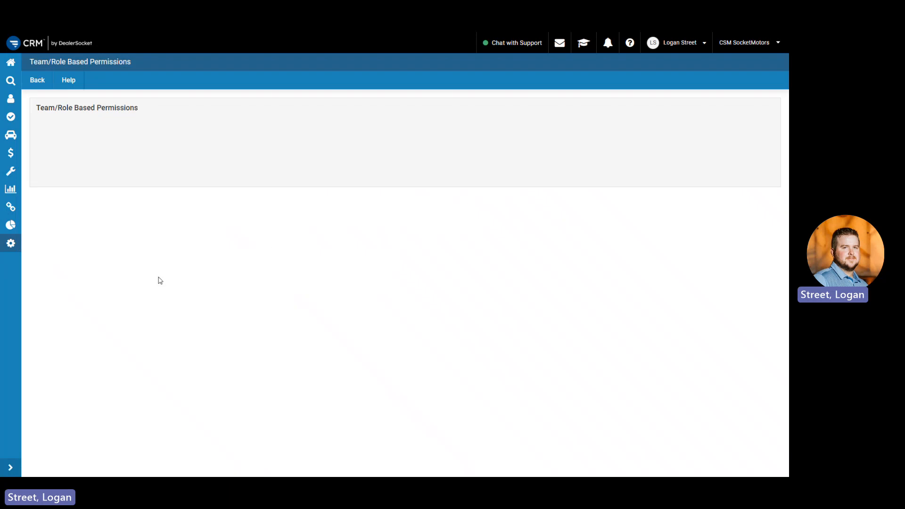
{"action": "key", "text": "ctrl+f"}
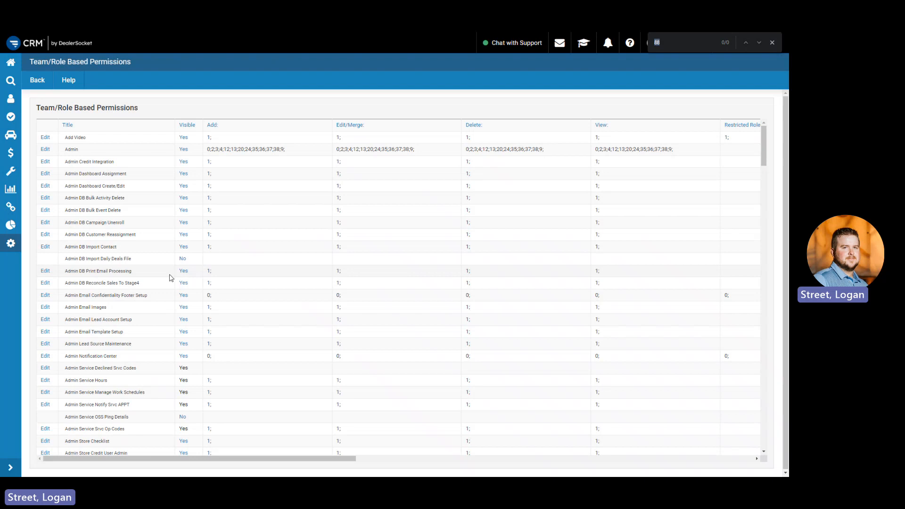
{"action": "type", "text": "dms"}
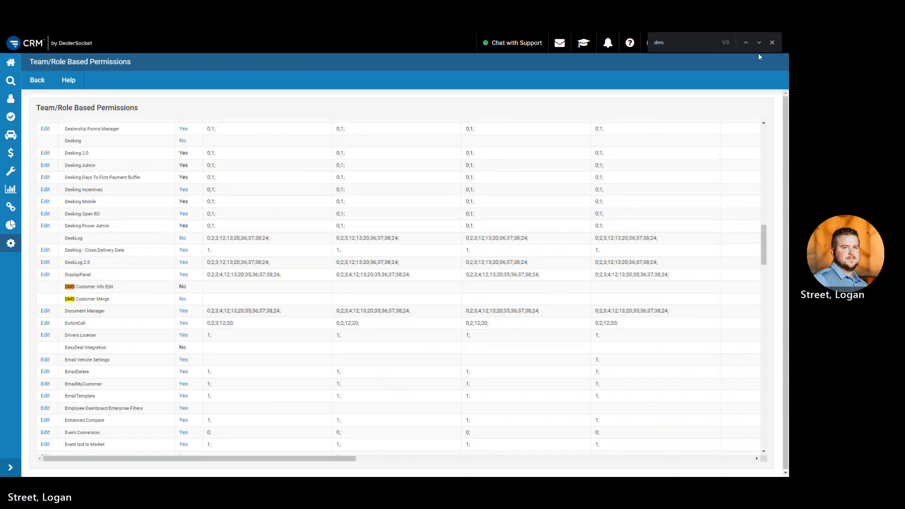
{"action": "left_click", "coordinate": [759, 42]}
{"action": "left_click", "coordinate": [758, 42]}
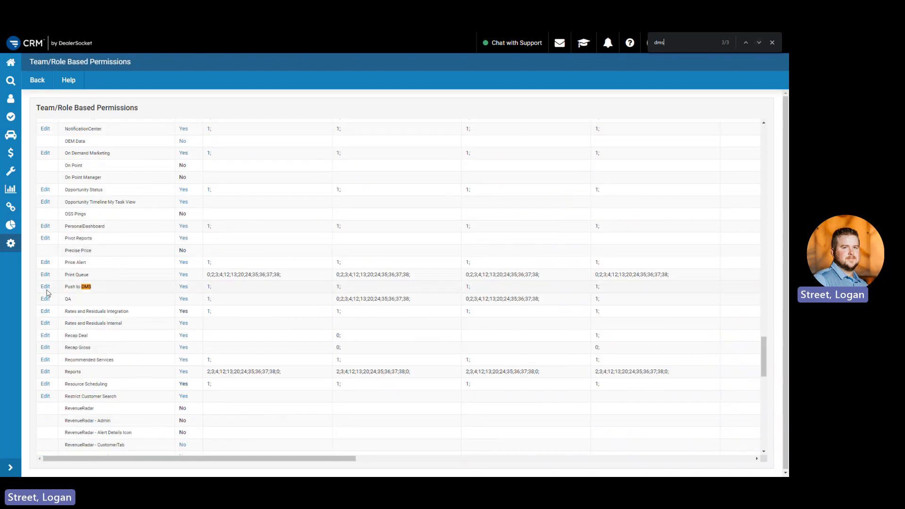
{"action": "left_click", "coordinate": [45, 288]}
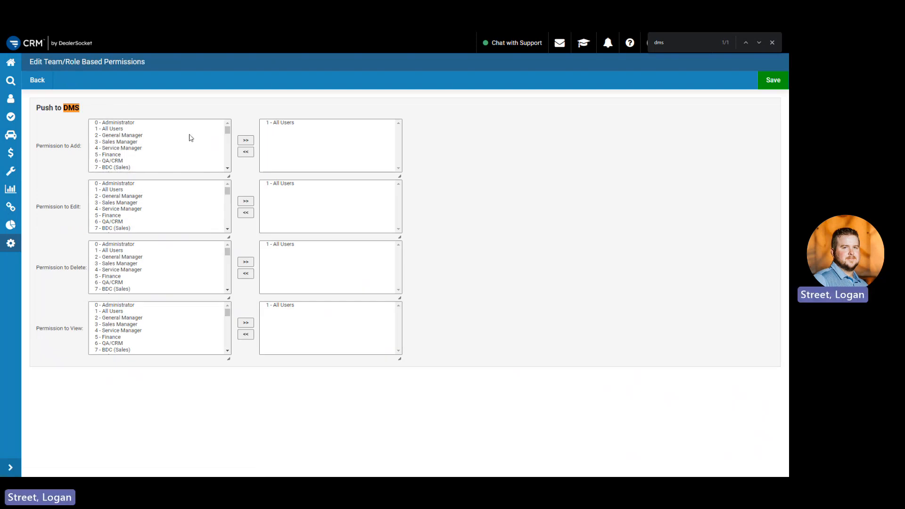
{"action": "left_click", "coordinate": [150, 135]}
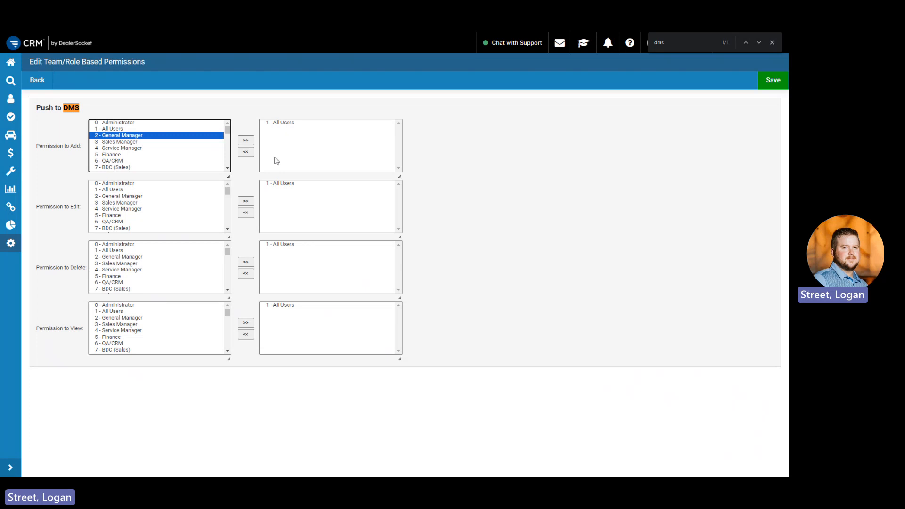
Leave the permission without saving, return to the Desk Log, and view and close the first listed customer's available sales forms
{"action": "left_click", "coordinate": [17, 155]}
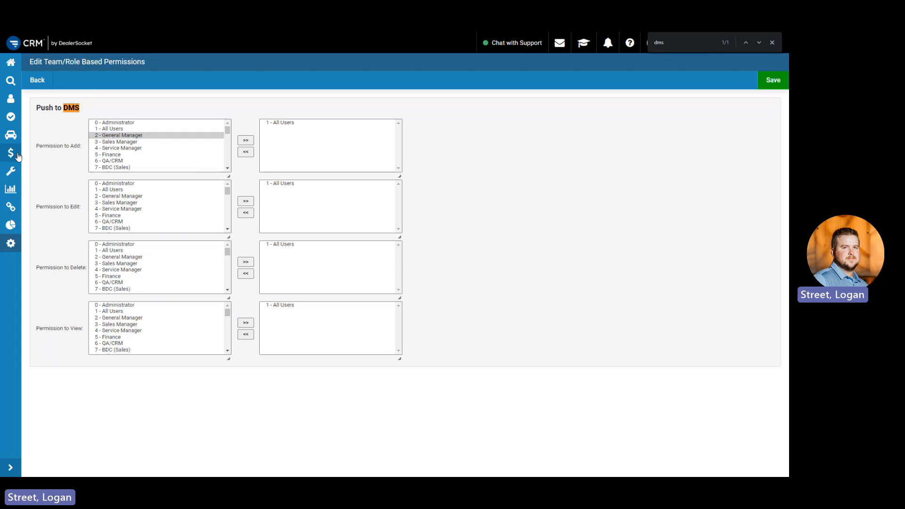
{"action": "left_click", "coordinate": [46, 198]}
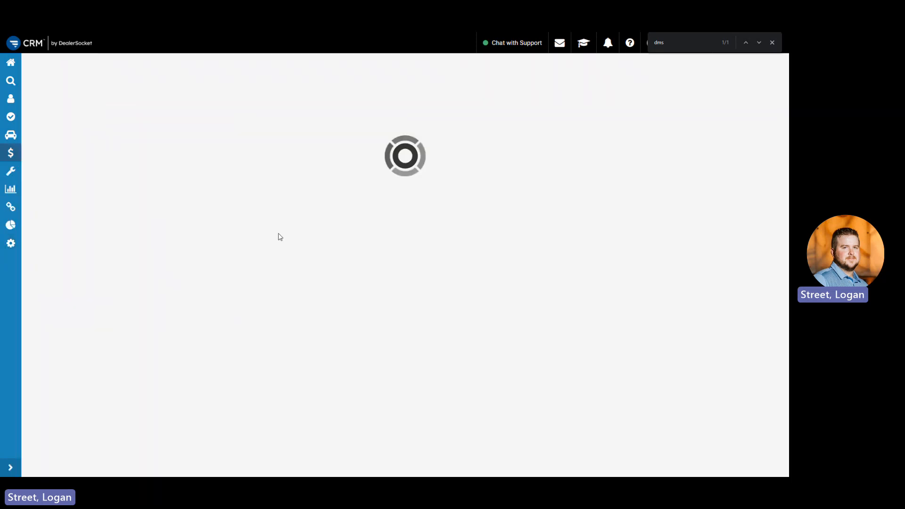
{"action": "left_click", "coordinate": [11, 154]}
{"action": "left_click", "coordinate": [65, 189]}
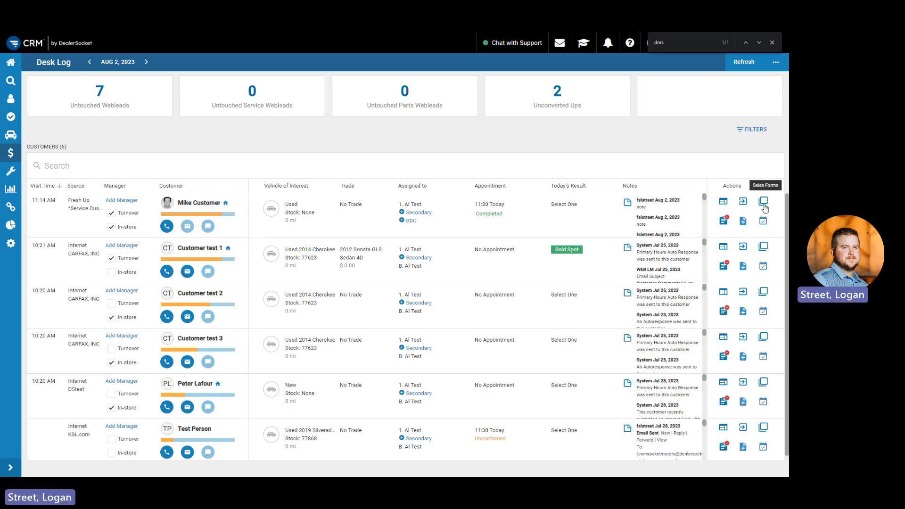
{"action": "left_click", "coordinate": [763, 203]}
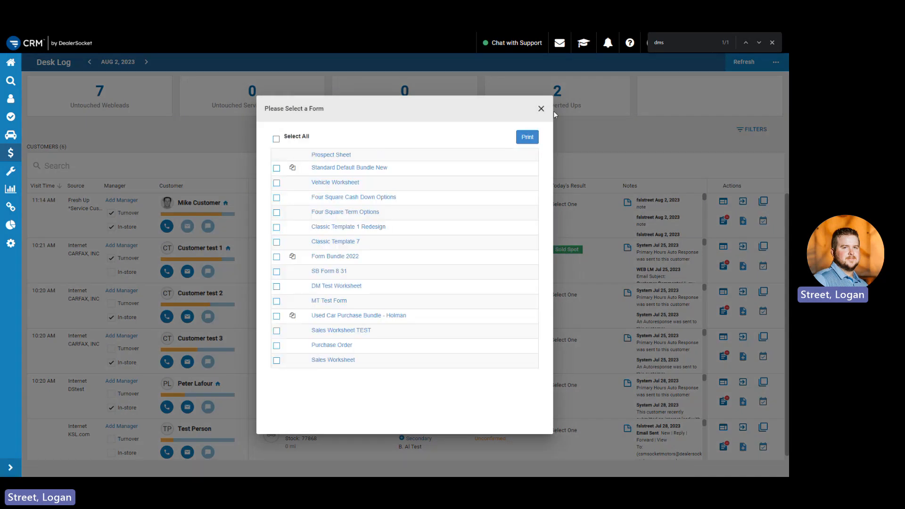
{"action": "left_click", "coordinate": [541, 108]}
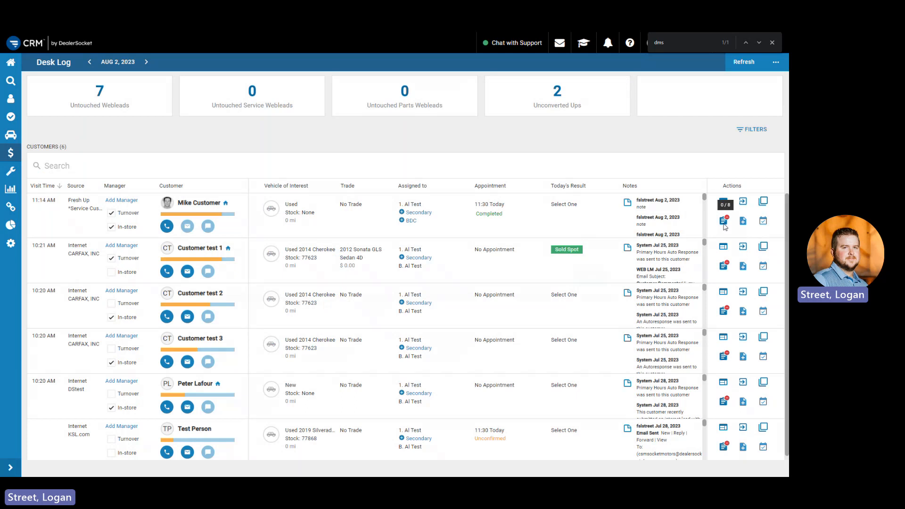
Mark all eight items on the first listed customer's Sales Checklist as completed and save the checklist
{"action": "left_click", "coordinate": [724, 221]}
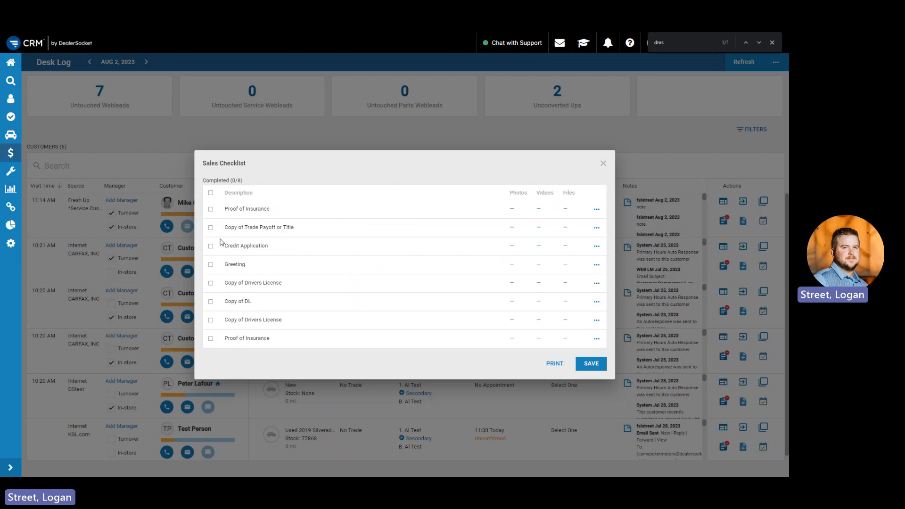
{"action": "left_click", "coordinate": [211, 209]}
{"action": "left_click", "coordinate": [211, 228]}
{"action": "left_click", "coordinate": [210, 246]}
{"action": "left_click", "coordinate": [210, 265]}
{"action": "left_click", "coordinate": [210, 283]}
{"action": "left_click", "coordinate": [211, 301]}
{"action": "left_click", "coordinate": [210, 320]}
{"action": "left_click", "coordinate": [210, 338]}
{"action": "left_click", "coordinate": [590, 367]}
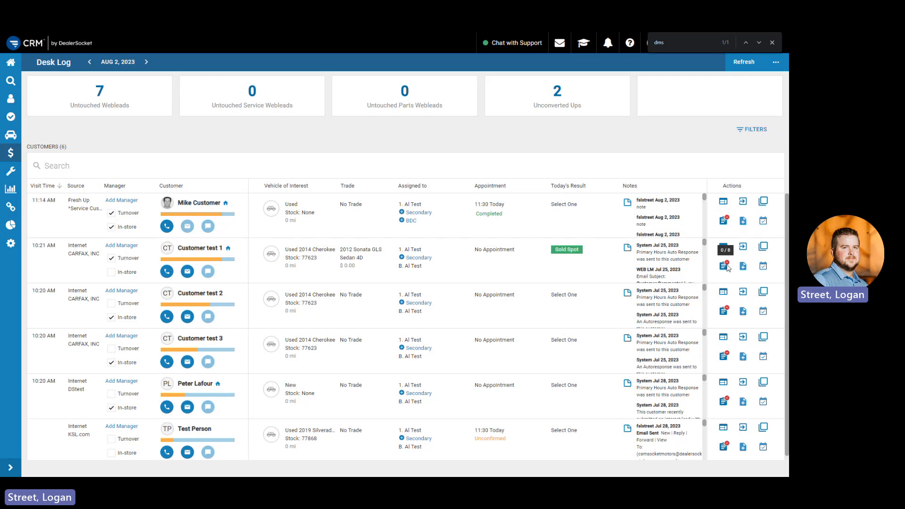
View the first listed customer's activity options and closed/delivery date picker, and leave without applying any dates
{"action": "left_click", "coordinate": [743, 222]}
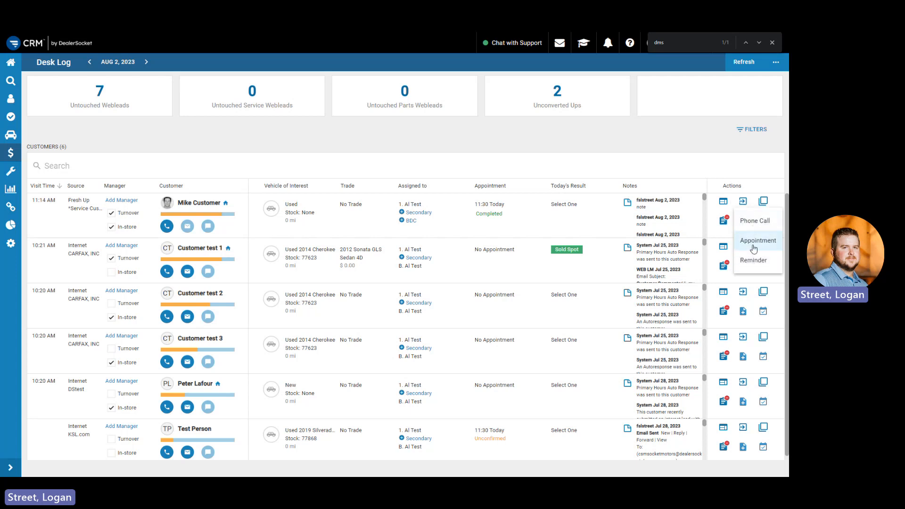
{"action": "left_click", "coordinate": [757, 221]}
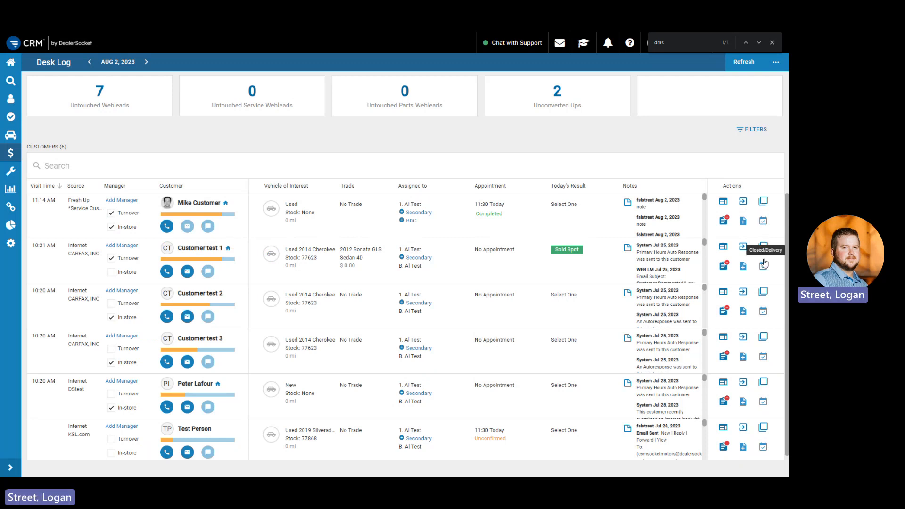
{"action": "left_click", "coordinate": [763, 222]}
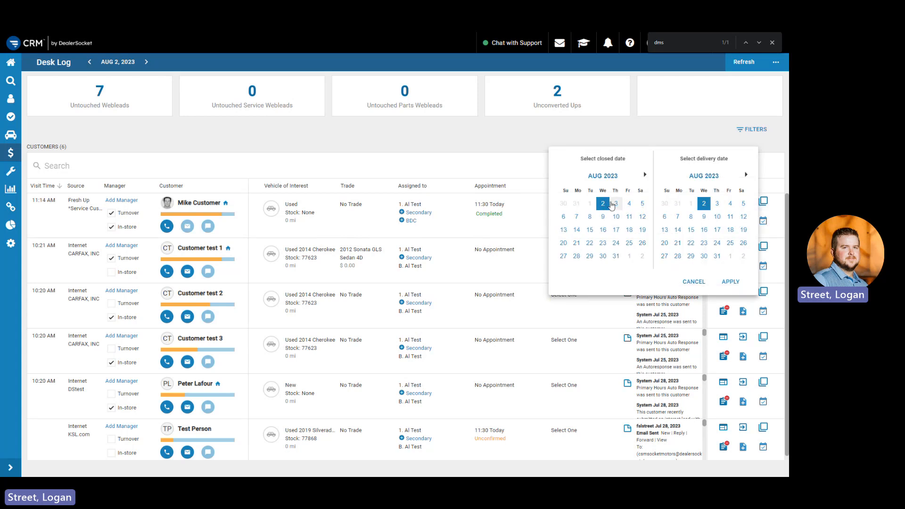
{"action": "left_click", "coordinate": [693, 282]}
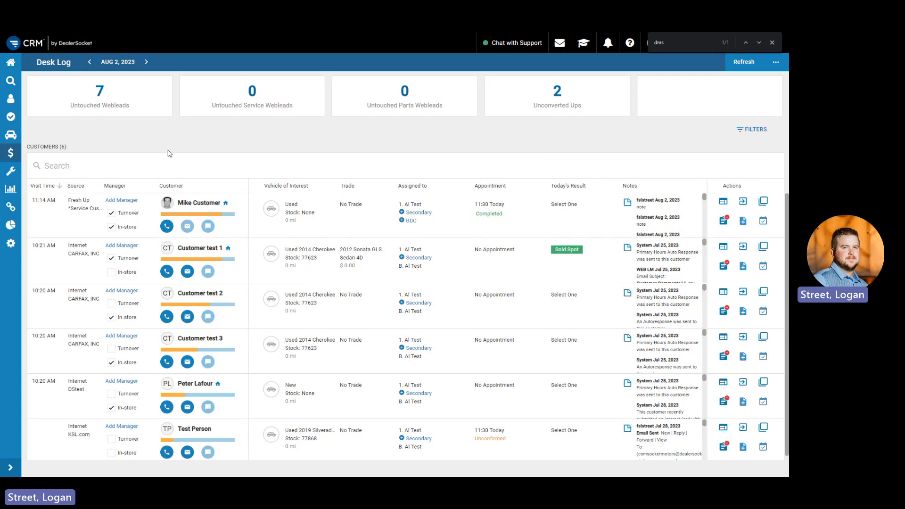
Search the Desk Log for "customer test 1" and mark the matching customer as In-store
{"action": "left_click", "coordinate": [159, 166]}
{"action": "type", "text": "customer test"}
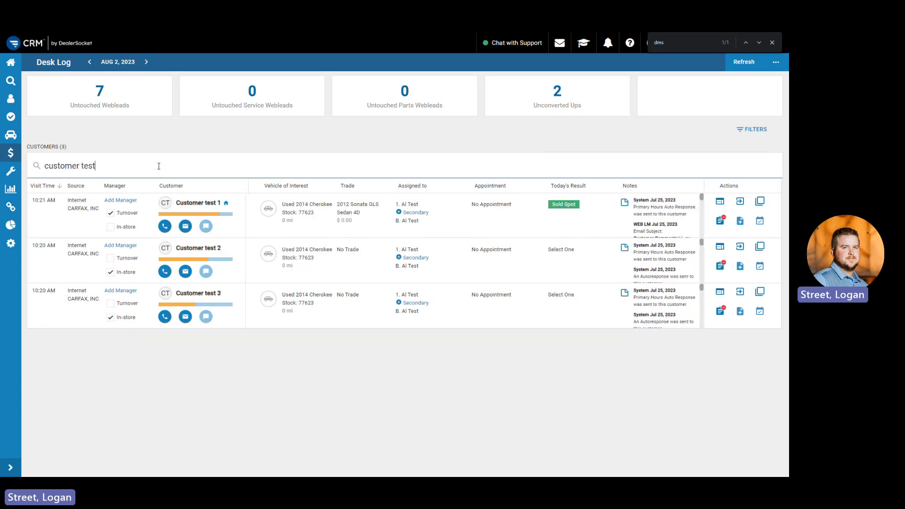
{"action": "type", "text": " 1"}
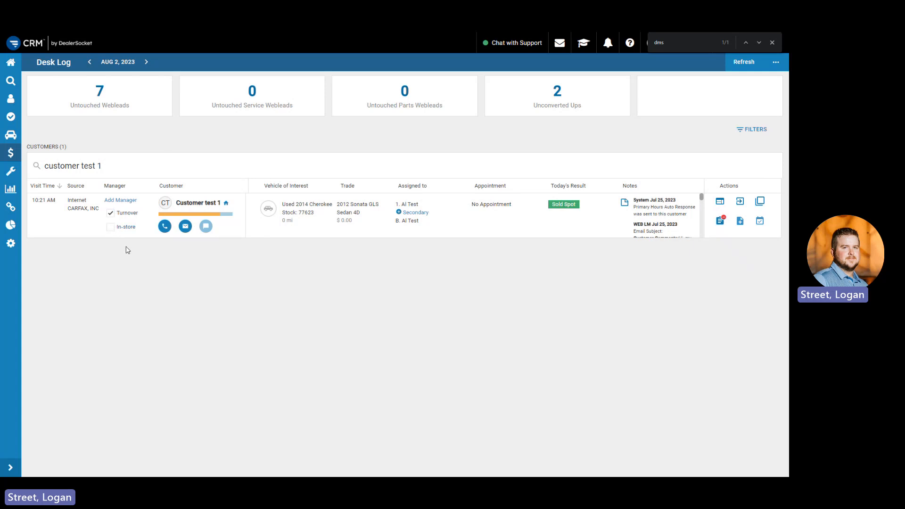
{"action": "left_click", "coordinate": [110, 227]}
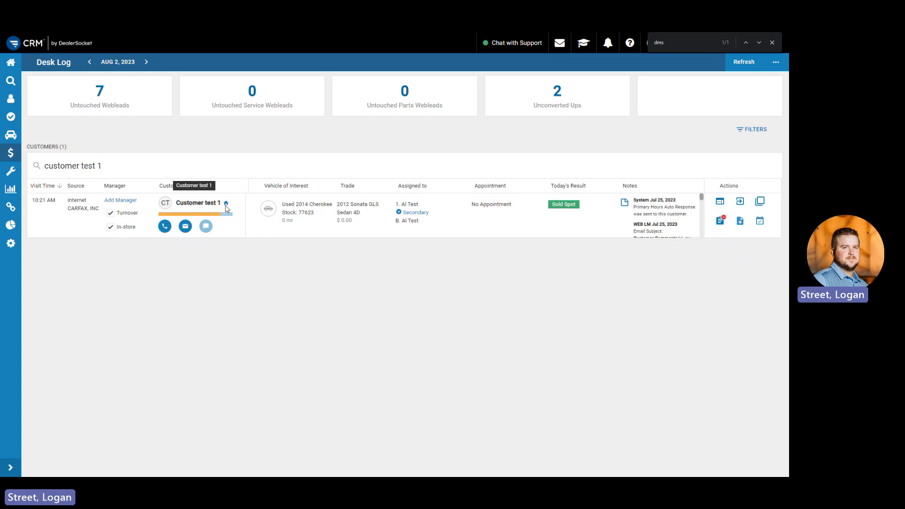
Set the found customer's current sales step to 4 - Write Up and save it
{"action": "mouse_move", "coordinate": [215, 215]}
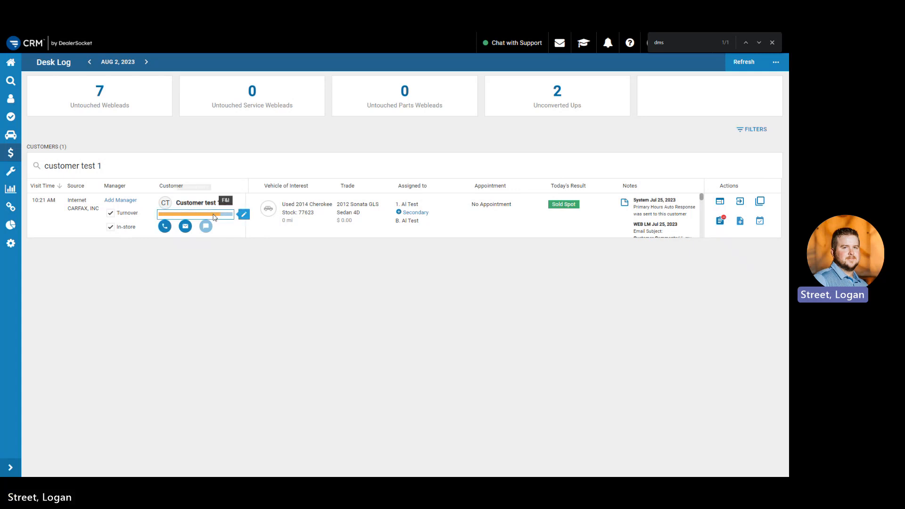
{"action": "left_click", "coordinate": [204, 220]}
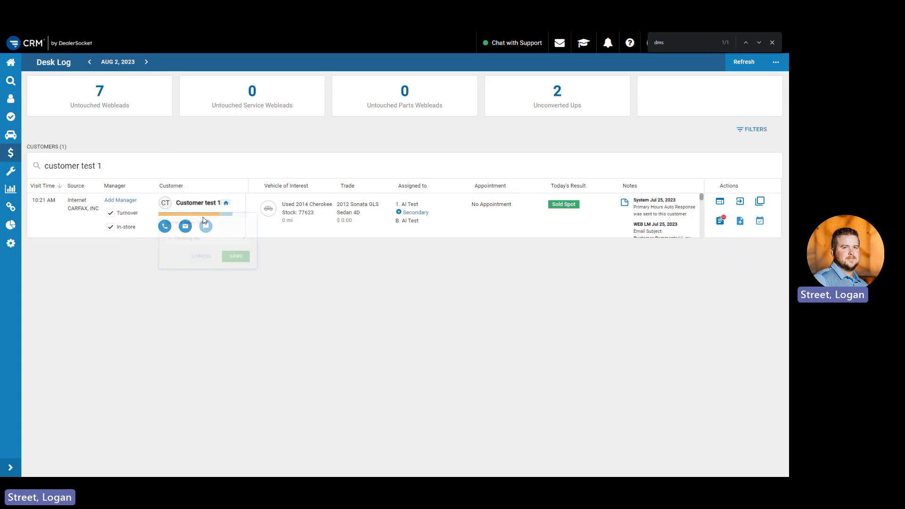
{"action": "left_click", "coordinate": [202, 242]}
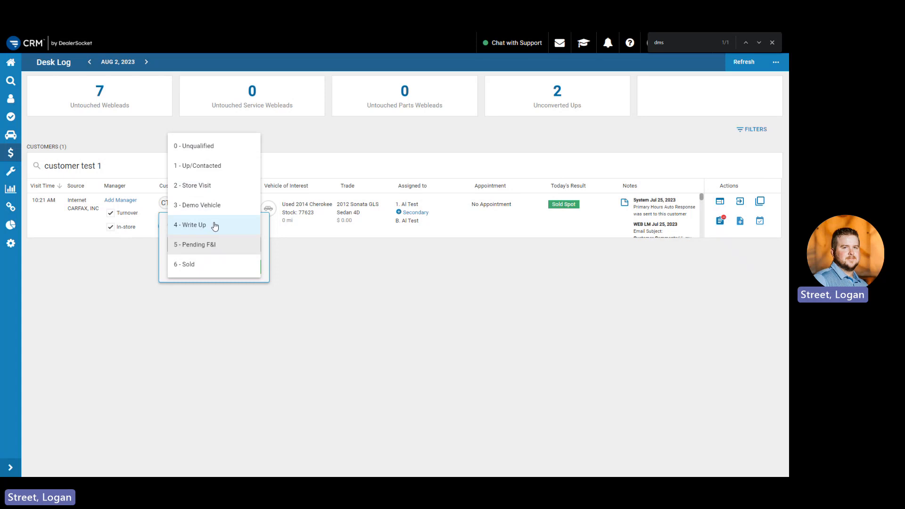
{"action": "left_click", "coordinate": [211, 224]}
{"action": "left_click", "coordinate": [244, 266]}
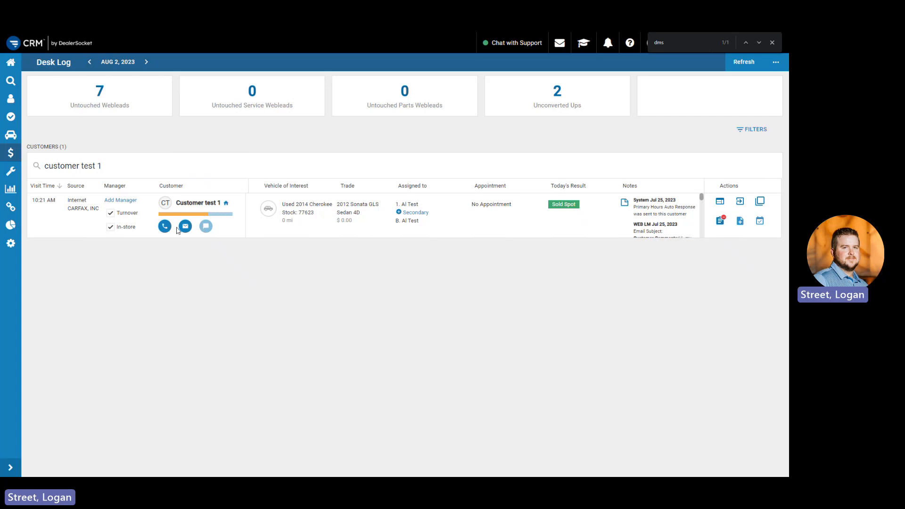
View the customer's vehicle of interest inventory search and trade details, closing each without changes
{"action": "mouse_move", "coordinate": [173, 219]}
{"action": "mouse_move", "coordinate": [304, 218]}
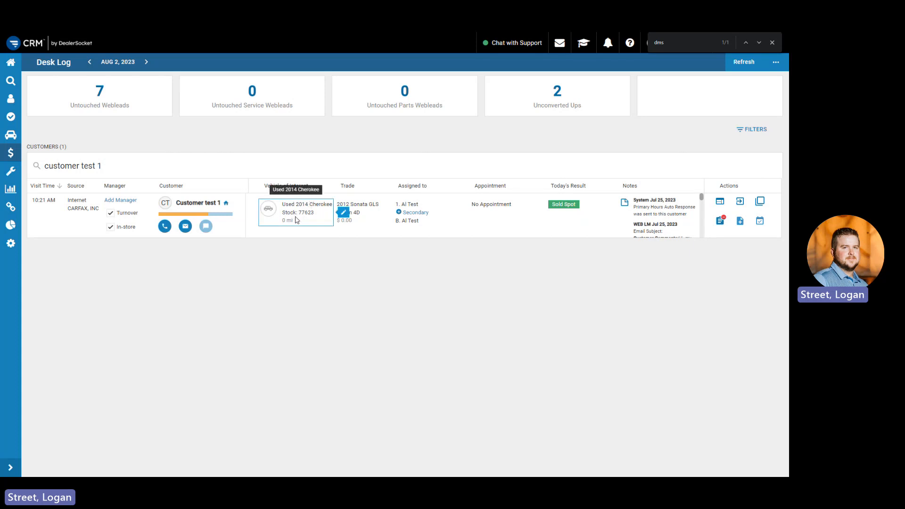
{"action": "left_click", "coordinate": [297, 220]}
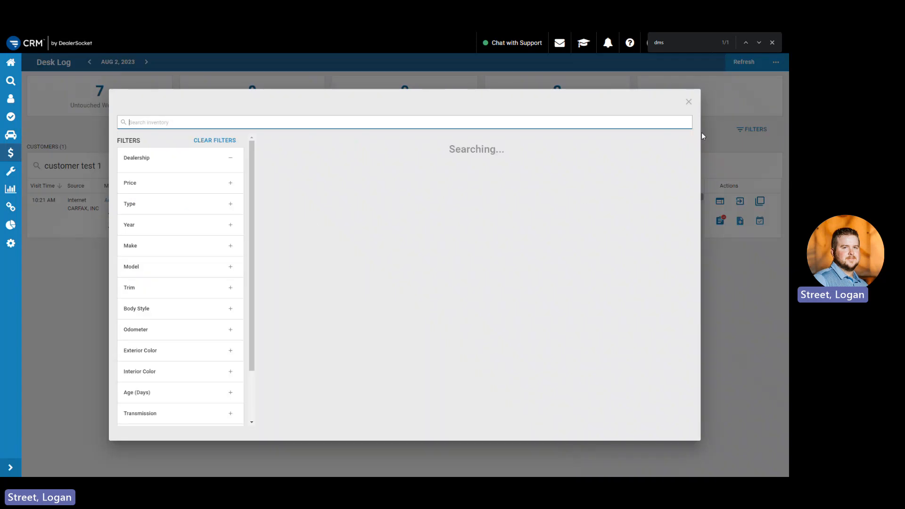
{"action": "left_click", "coordinate": [688, 101]}
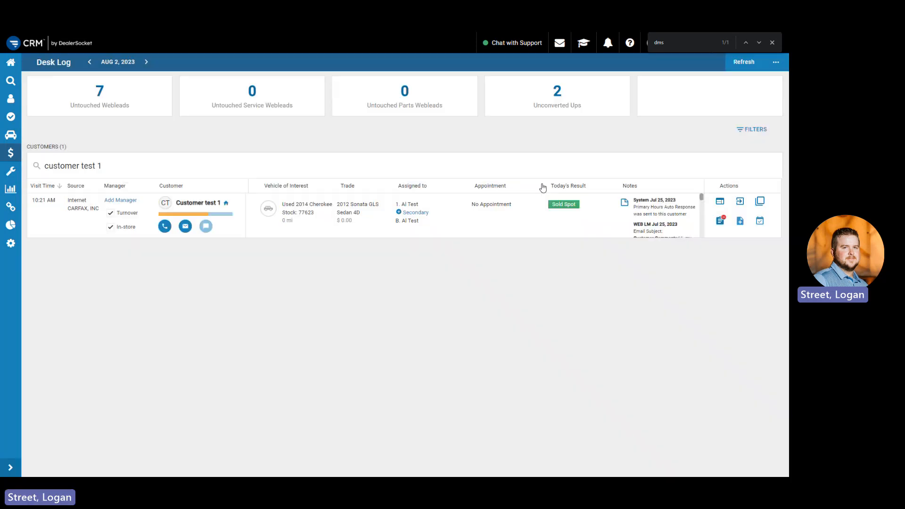
{"action": "left_click", "coordinate": [366, 218]}
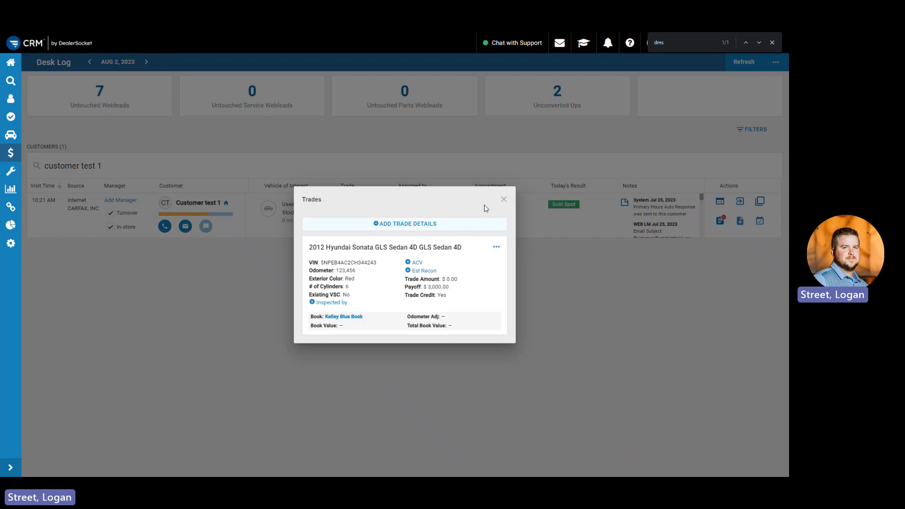
{"action": "left_click", "coordinate": [504, 199]}
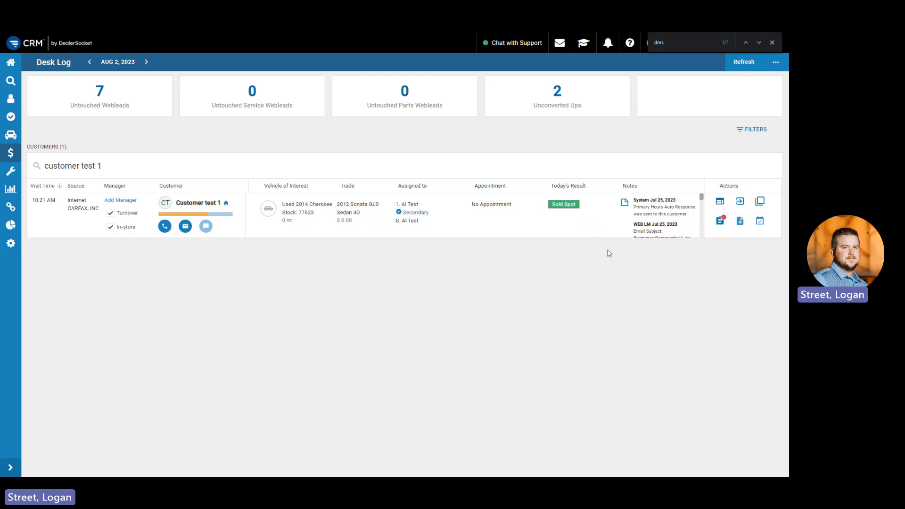
Select Sold Spot as the customer's Today's Result and save it
{"action": "left_click", "coordinate": [570, 207]}
{"action": "left_click", "coordinate": [575, 238]}
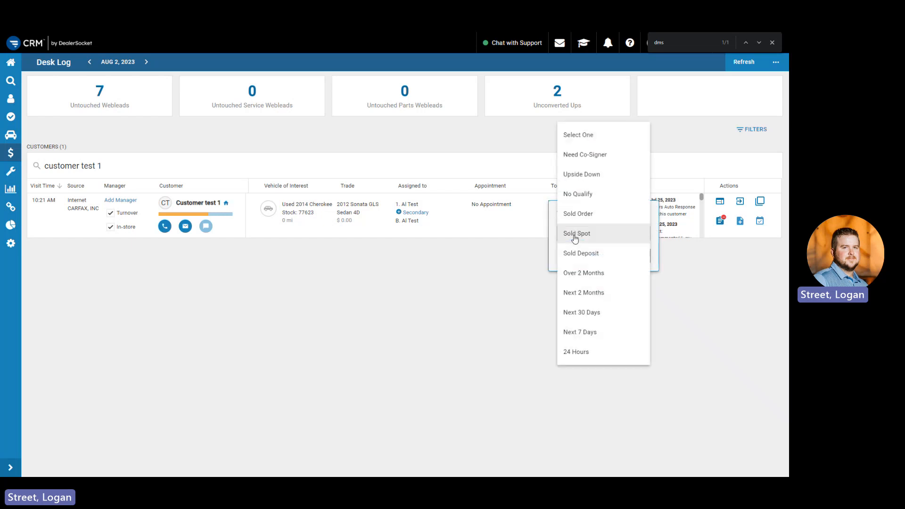
{"action": "left_click", "coordinate": [576, 236]}
{"action": "left_click", "coordinate": [646, 256]}
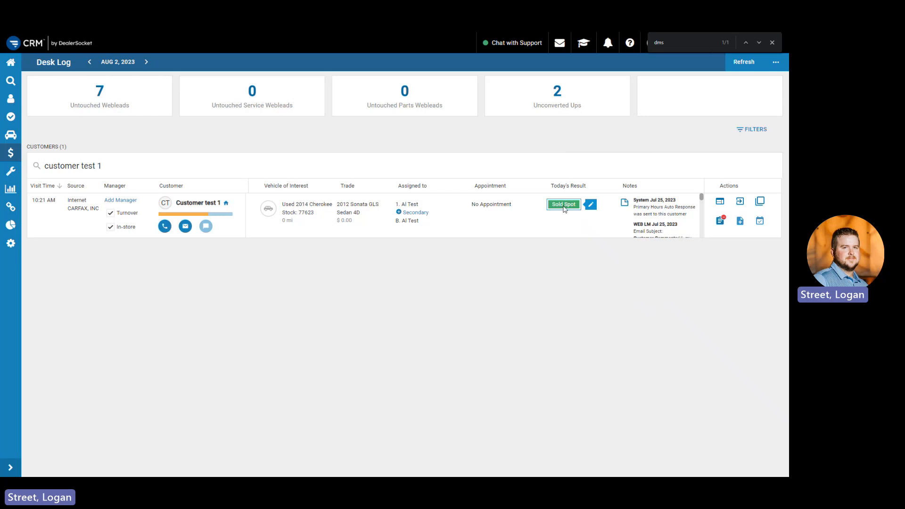
Close the customer's record window and set the current sales step to 5 - Pending F&I
{"action": "left_click", "coordinate": [197, 202]}
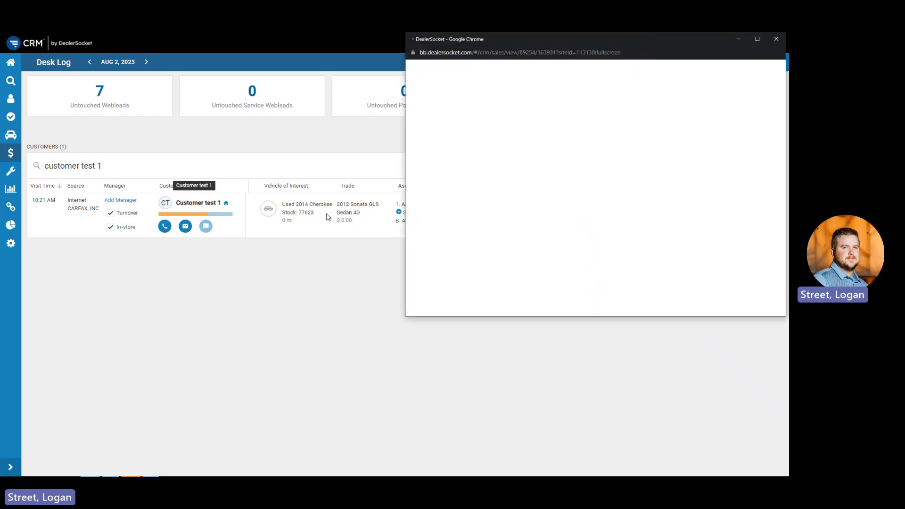
{"action": "left_click", "coordinate": [776, 39]}
{"action": "left_click", "coordinate": [222, 214]}
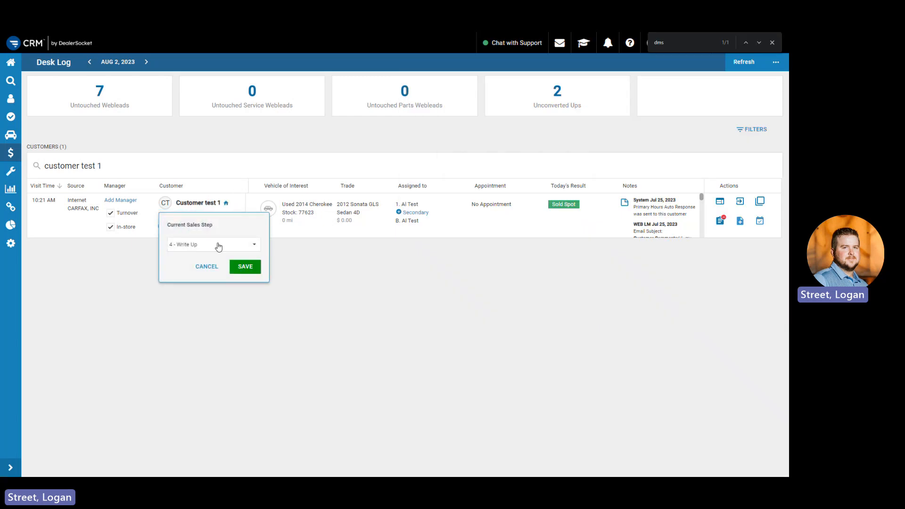
{"action": "left_click", "coordinate": [218, 244]}
{"action": "left_click", "coordinate": [220, 265]}
{"action": "left_click", "coordinate": [244, 266]}
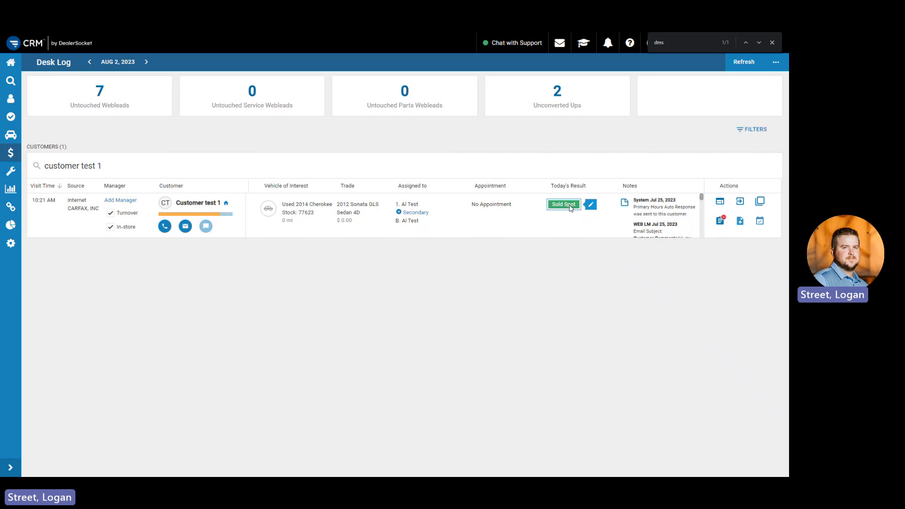
Return the customer's current sales step to 4 - Write Up and save it
{"action": "left_click", "coordinate": [226, 214]}
{"action": "left_click", "coordinate": [212, 245]}
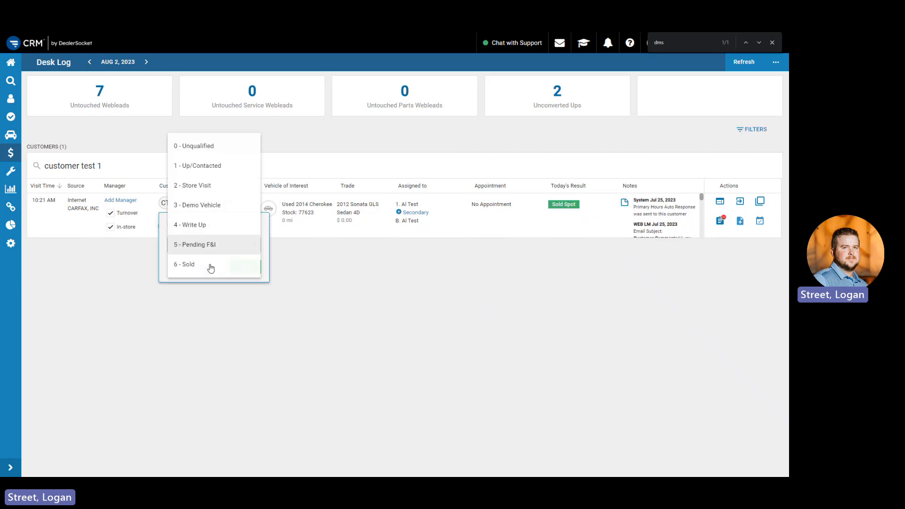
{"action": "left_click", "coordinate": [213, 225]}
{"action": "left_click", "coordinate": [245, 266]}
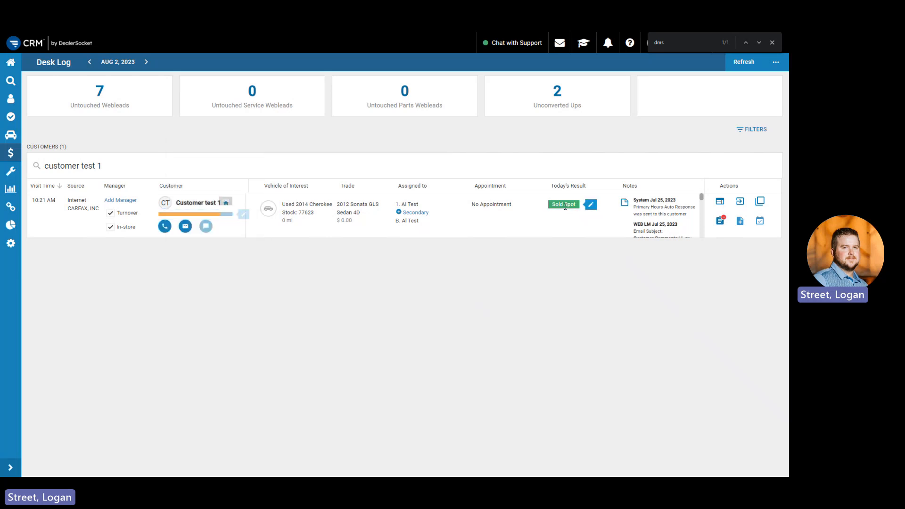
Set the customer's Today's Result to 24 Hours and save it
{"action": "left_click", "coordinate": [592, 203]}
{"action": "left_click", "coordinate": [583, 241]}
{"action": "left_click", "coordinate": [585, 236]}
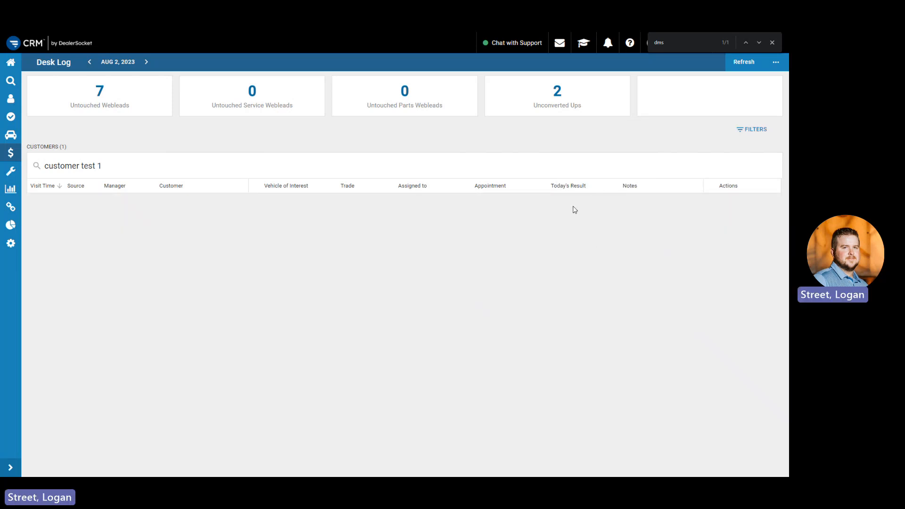
{"action": "left_click", "coordinate": [550, 206]}
{"action": "left_click", "coordinate": [573, 238]}
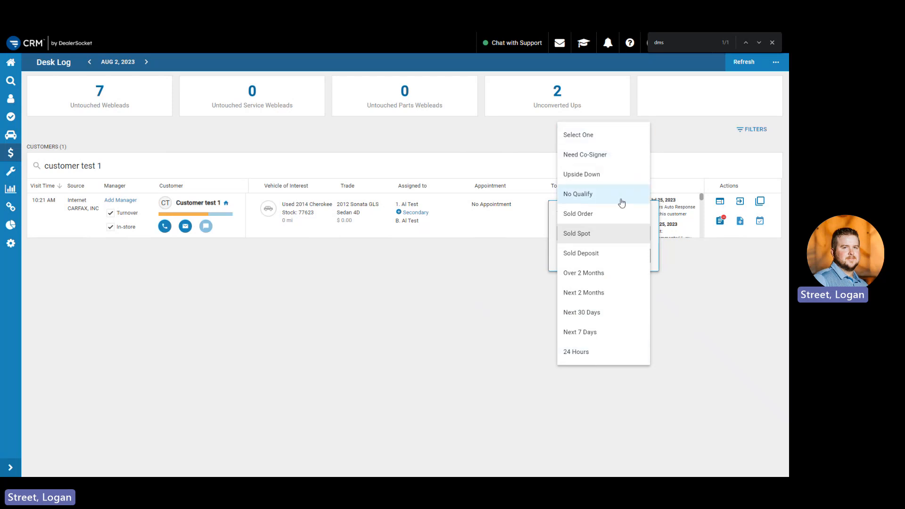
{"action": "left_click", "coordinate": [593, 353]}
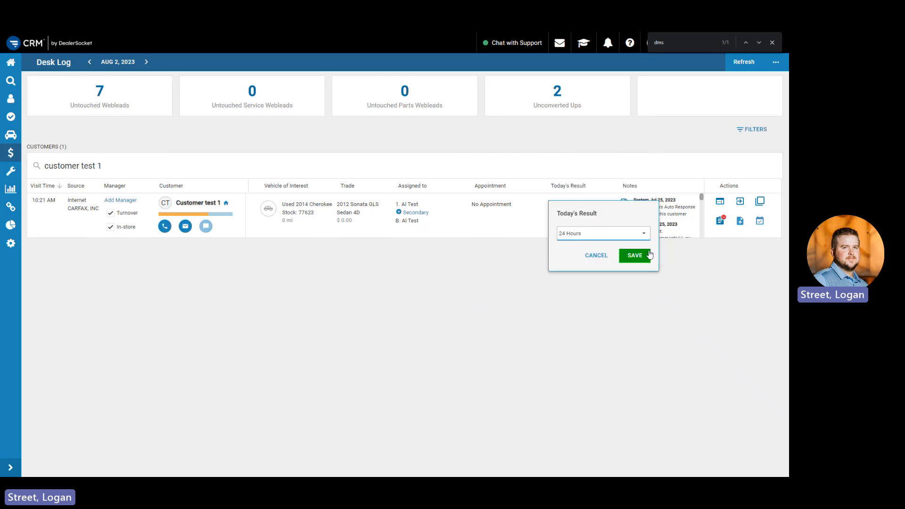
{"action": "left_click", "coordinate": [633, 254]}
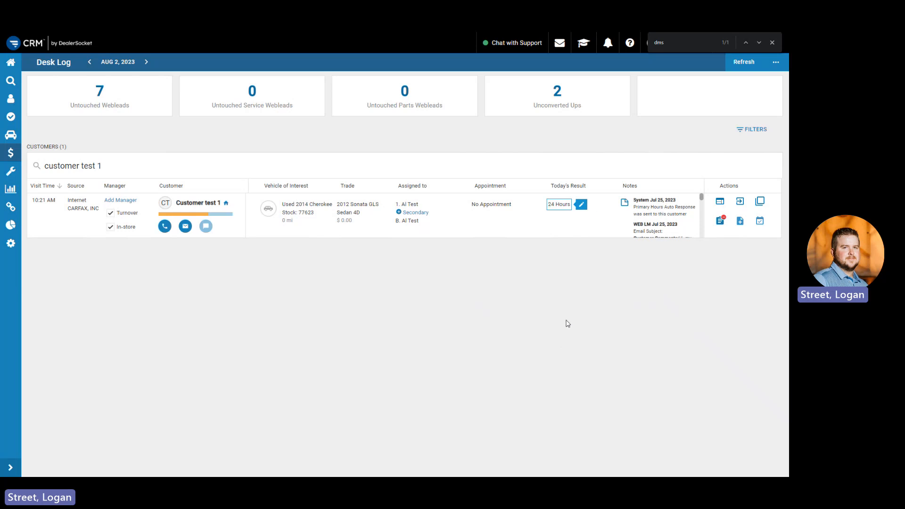